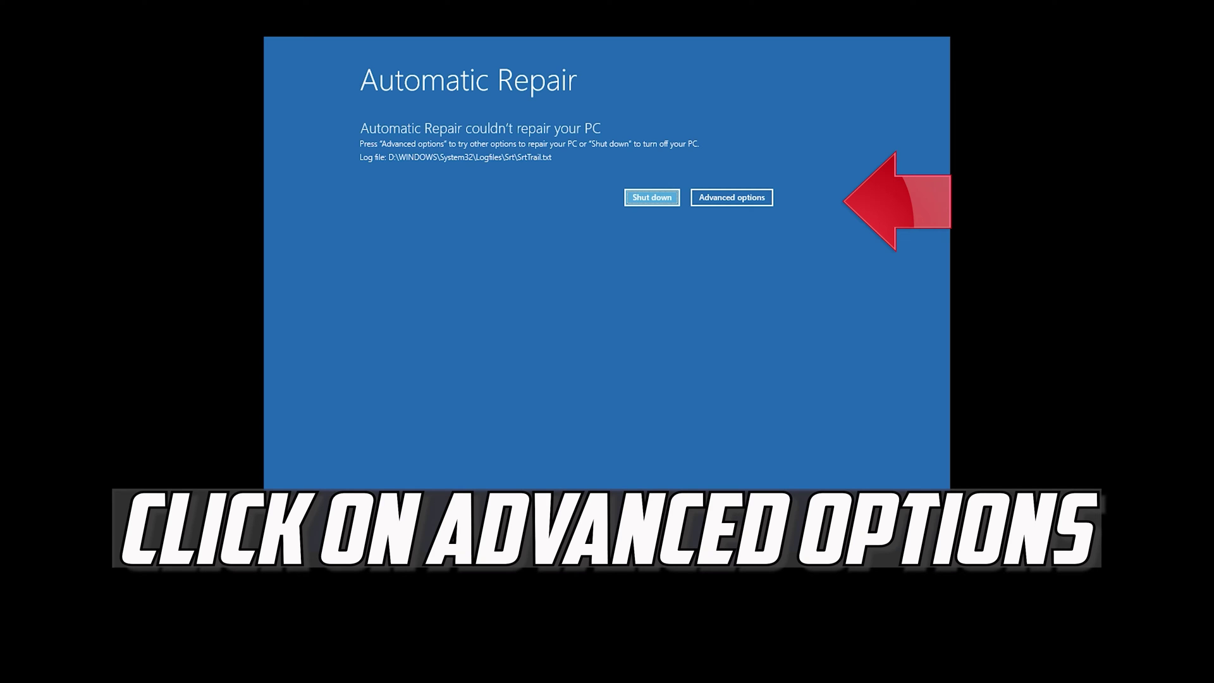
# Run Startup Repair from the advanced troubleshooting options, continuing with the listed account and a blank password
pyautogui.click(731, 198)
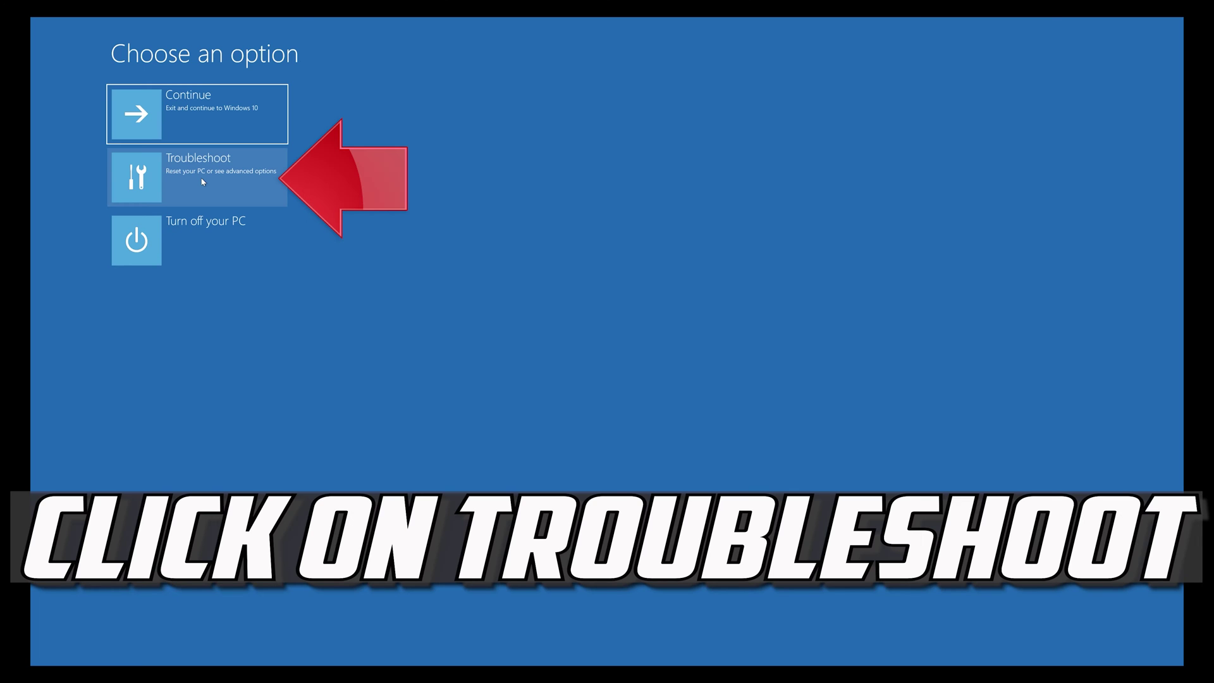
pyautogui.click(203, 182)
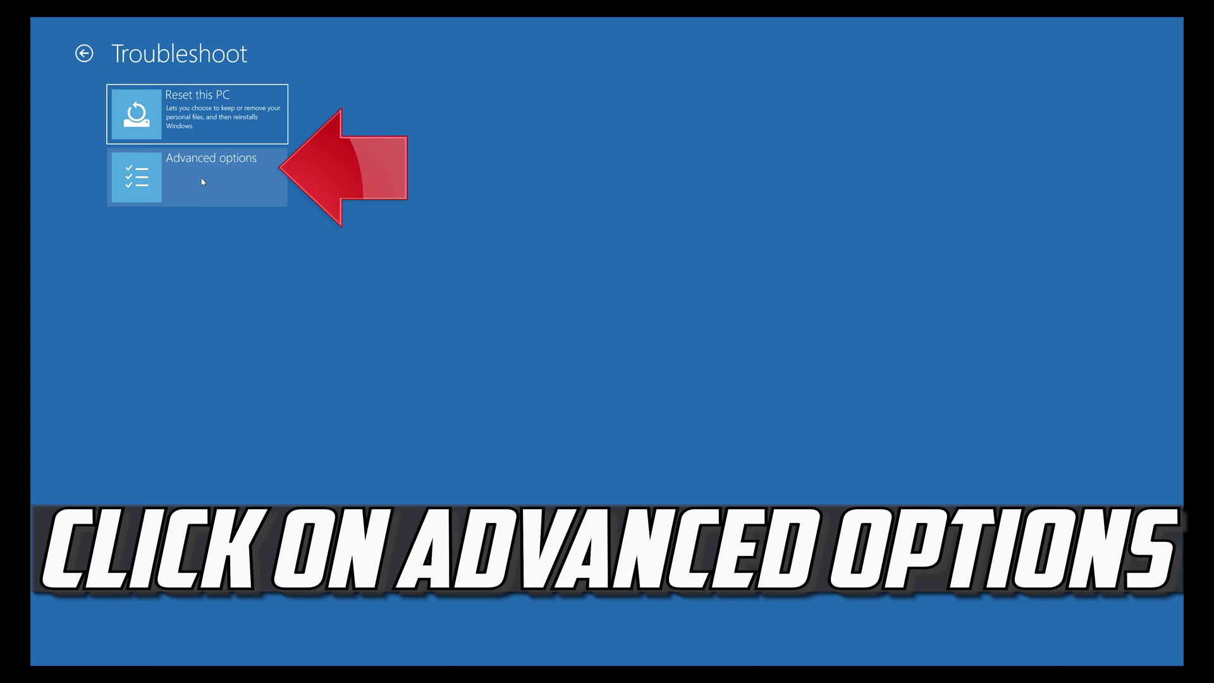
pyautogui.click(202, 184)
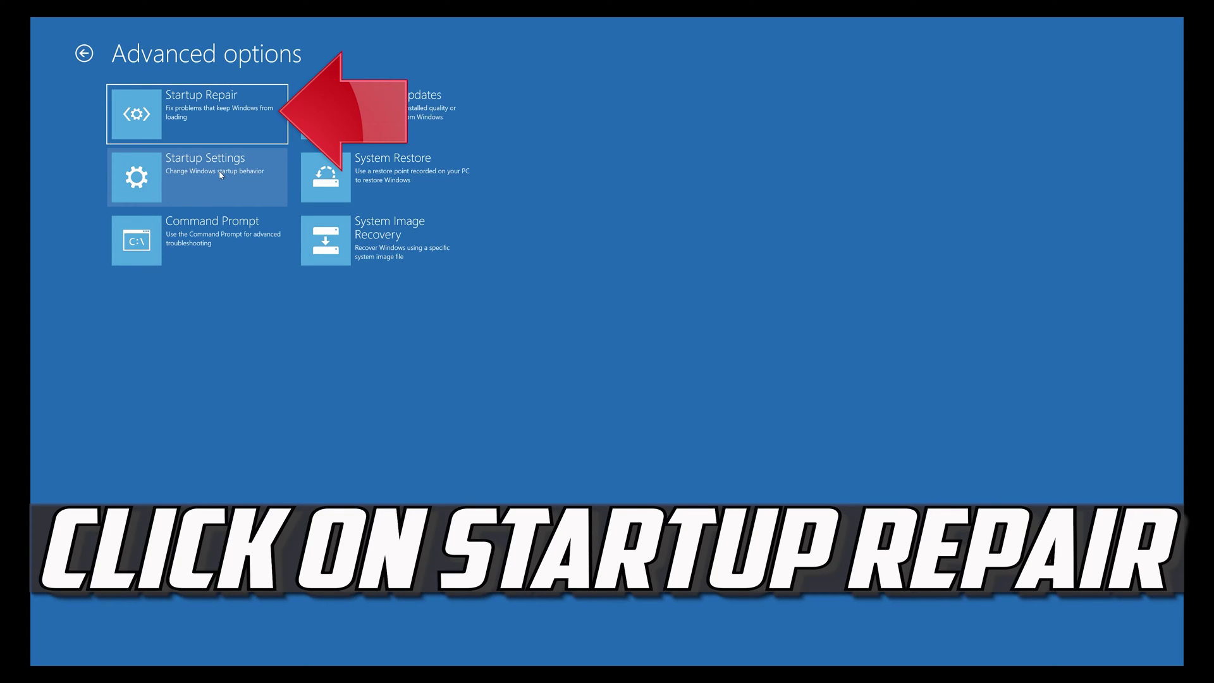
pyautogui.click(196, 117)
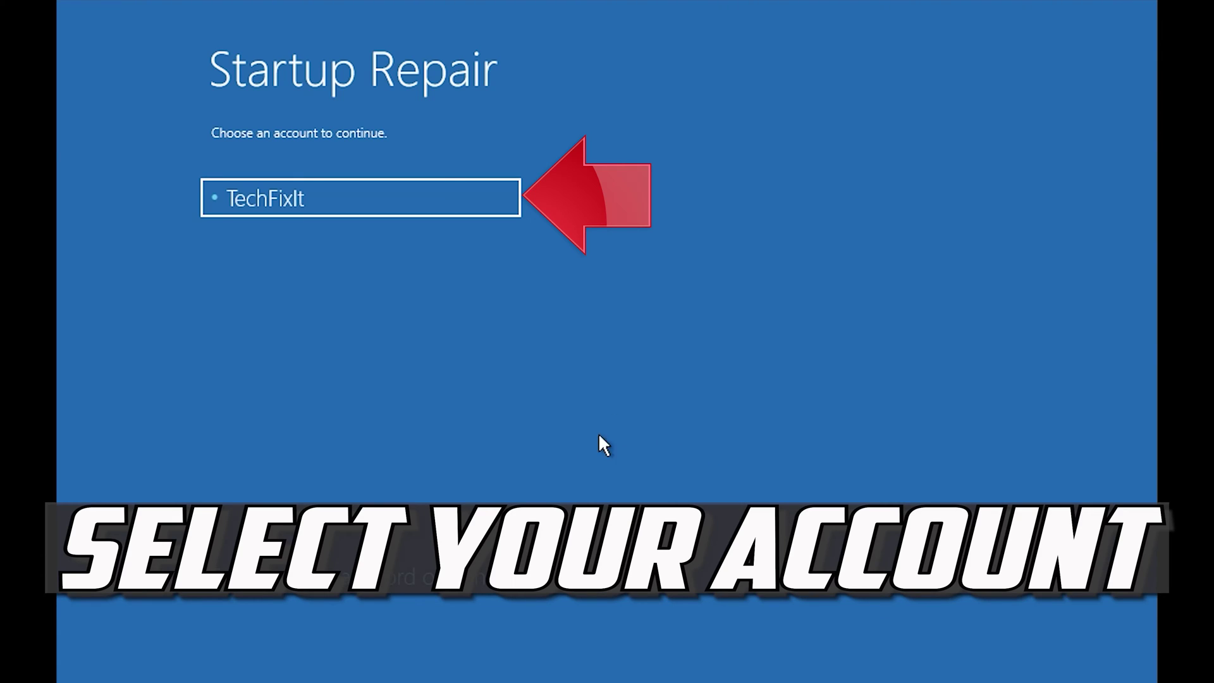
pyautogui.click(425, 200)
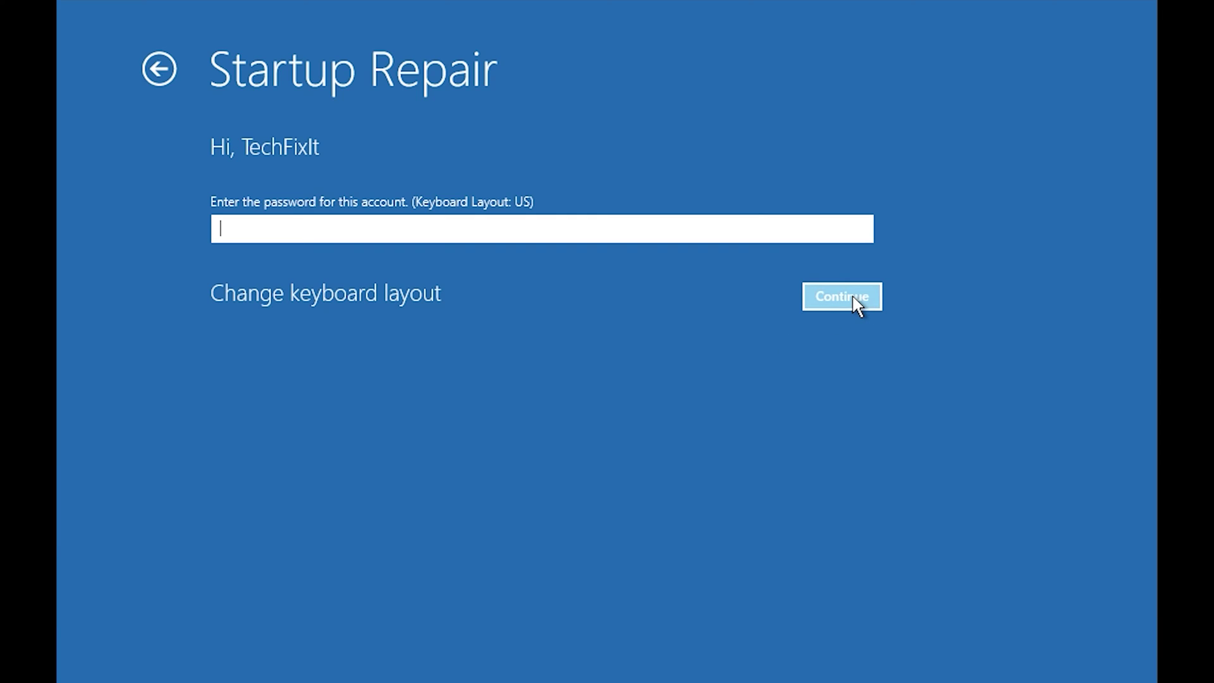
pyautogui.click(853, 296)
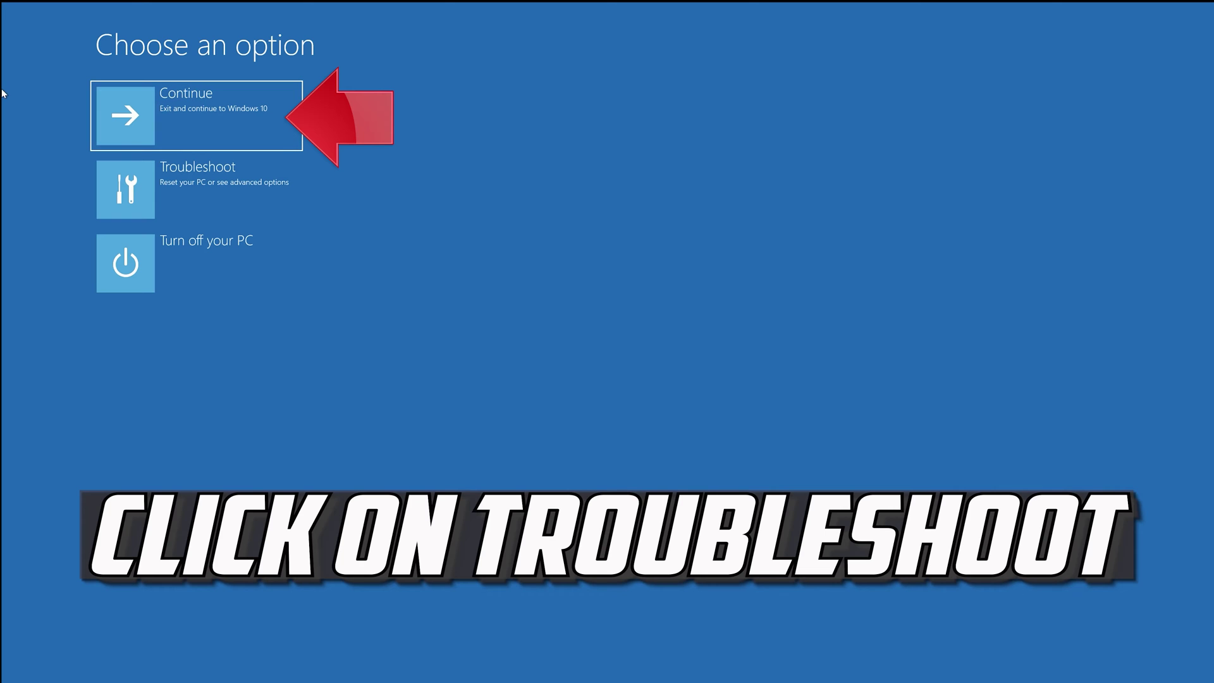
# Open Command Prompt from the advanced troubleshooting options, choosing the listed account
pyautogui.click(221, 183)
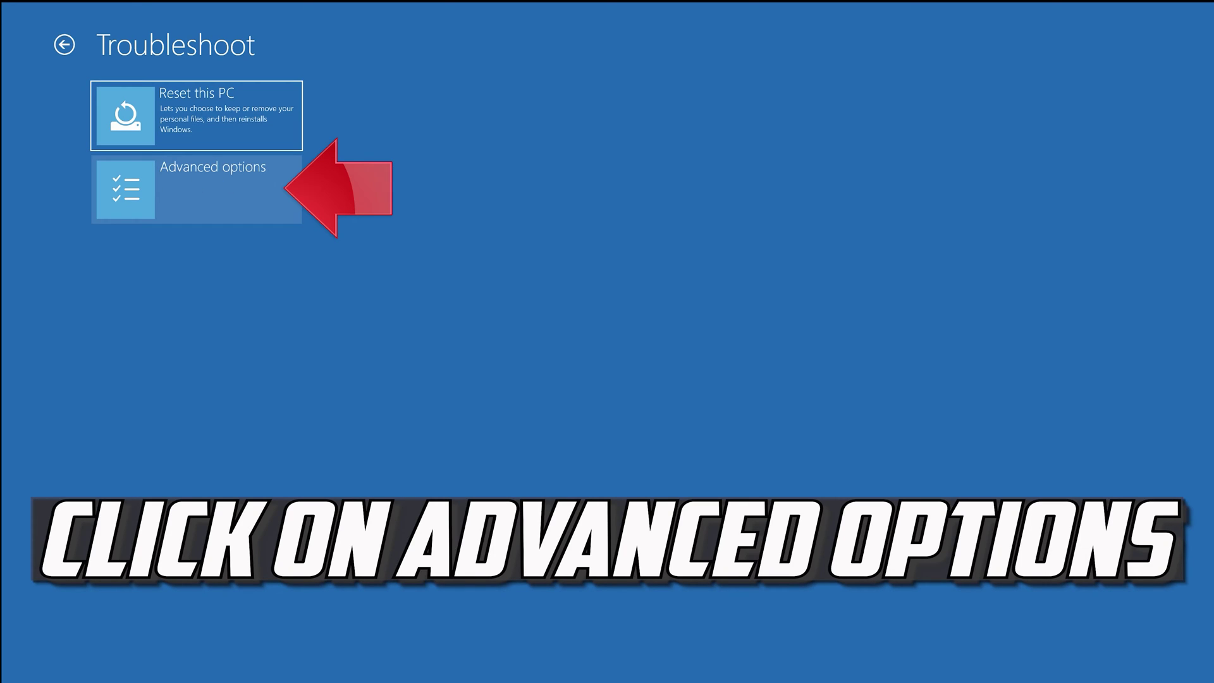
pyautogui.click(206, 194)
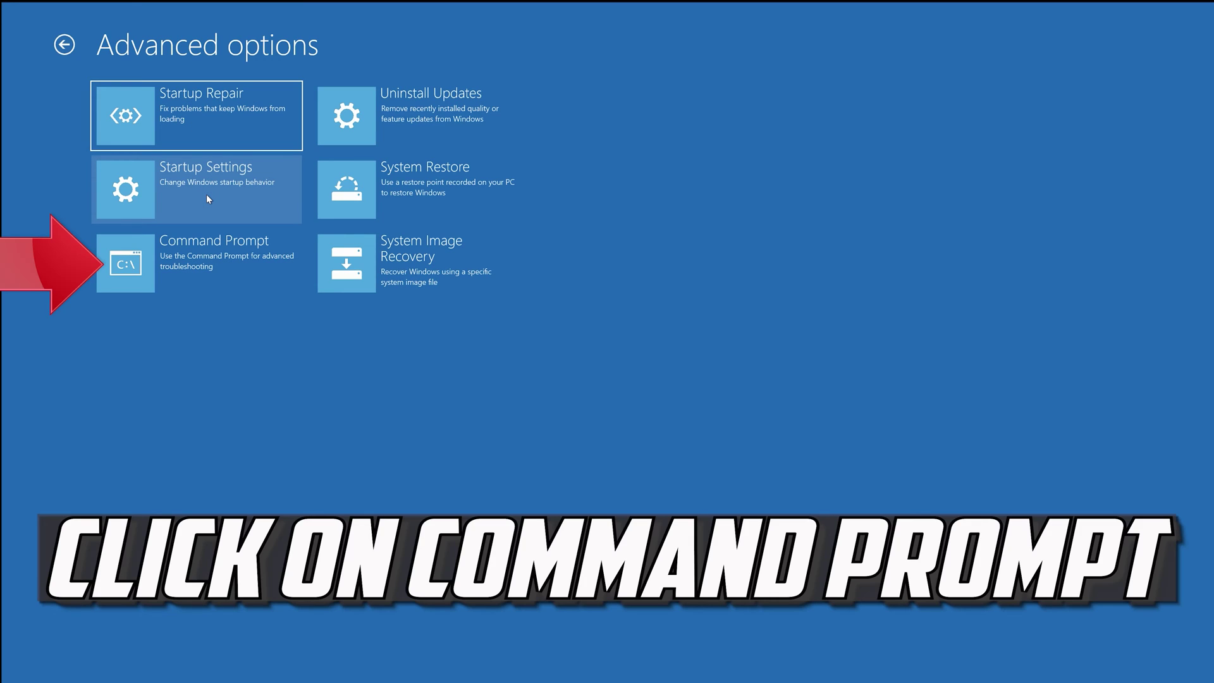
pyautogui.click(166, 259)
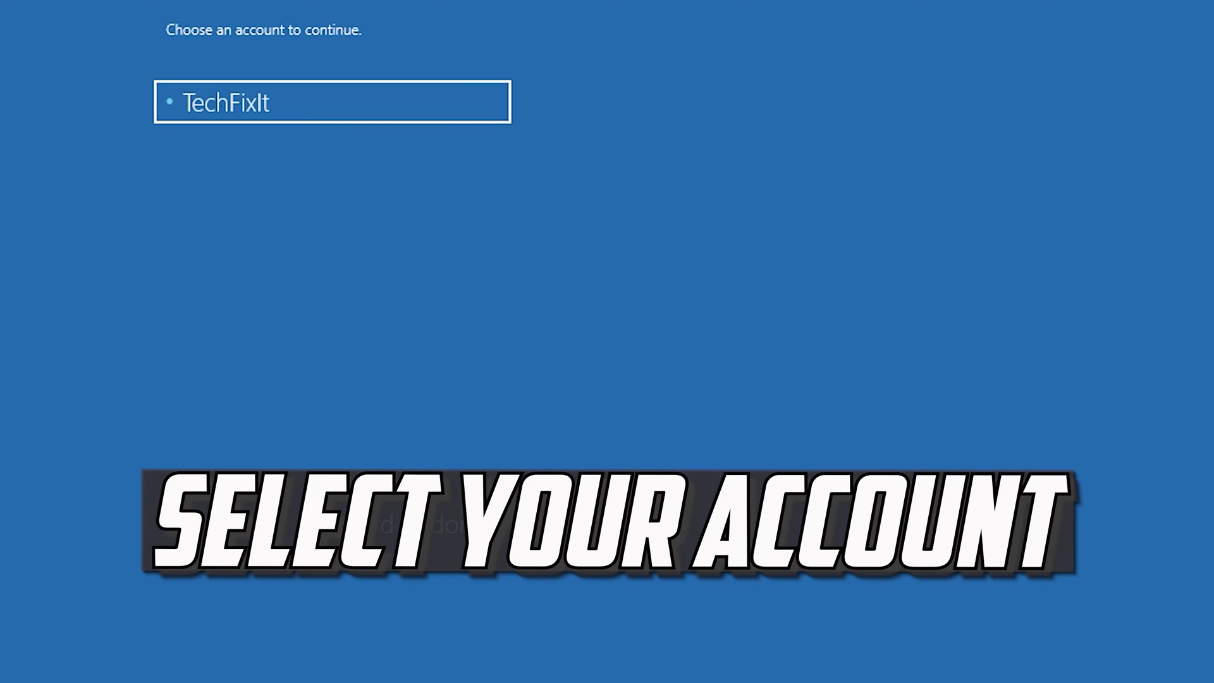
pyautogui.click(325, 112)
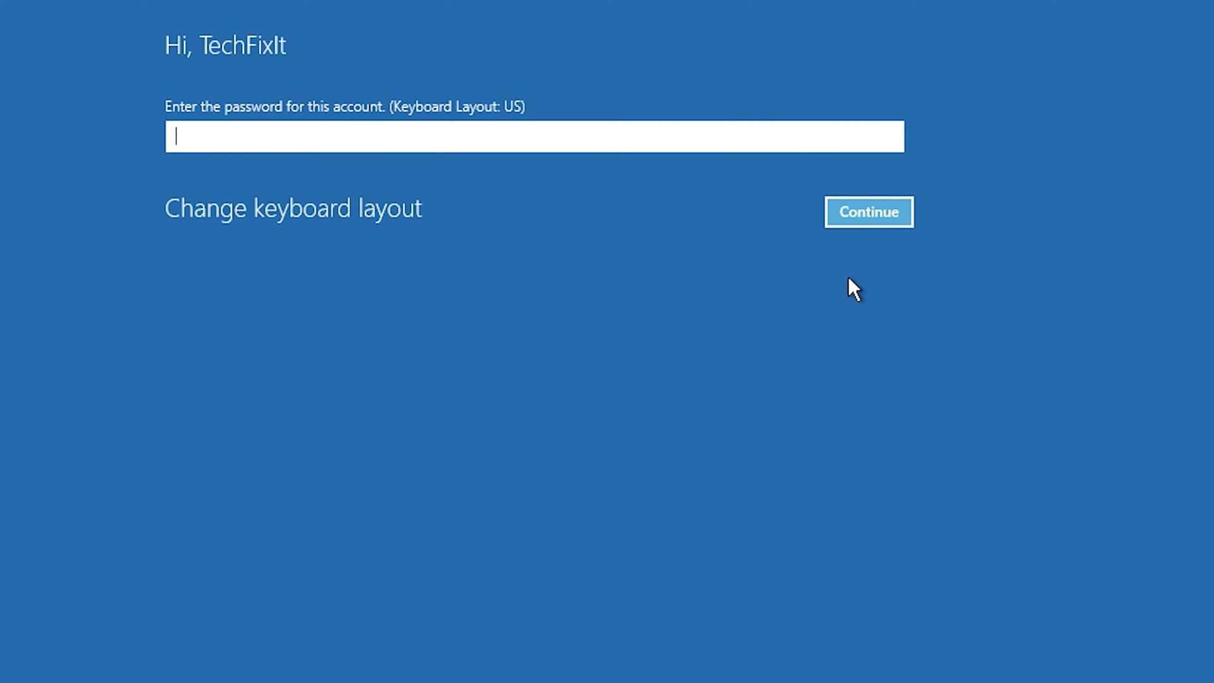
# Repair the master boot record by running bootrec /fixmbr
pyautogui.write('bootrec')
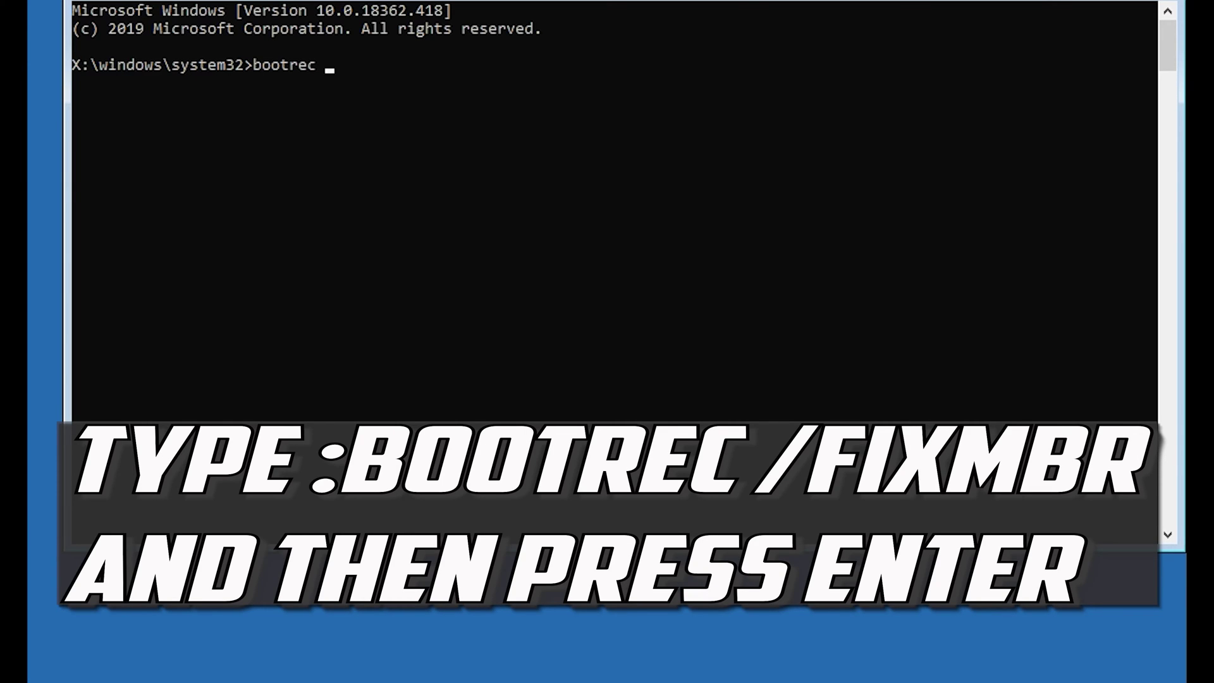
pyautogui.write(' /fixmbr')
pyautogui.press('Return')
# Try to write a new boot sector by running bootrec /fixboot
pyautogui.write('bootrec /f')
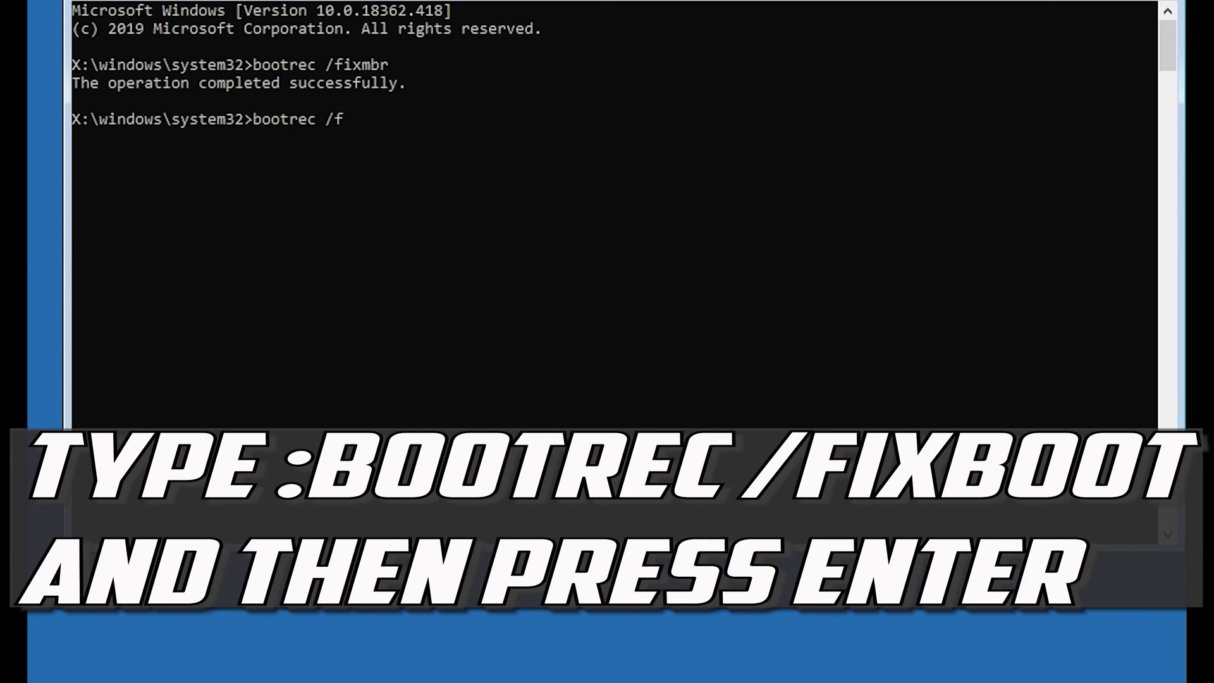
pyautogui.write('ixboot')
pyautogui.press('Return')
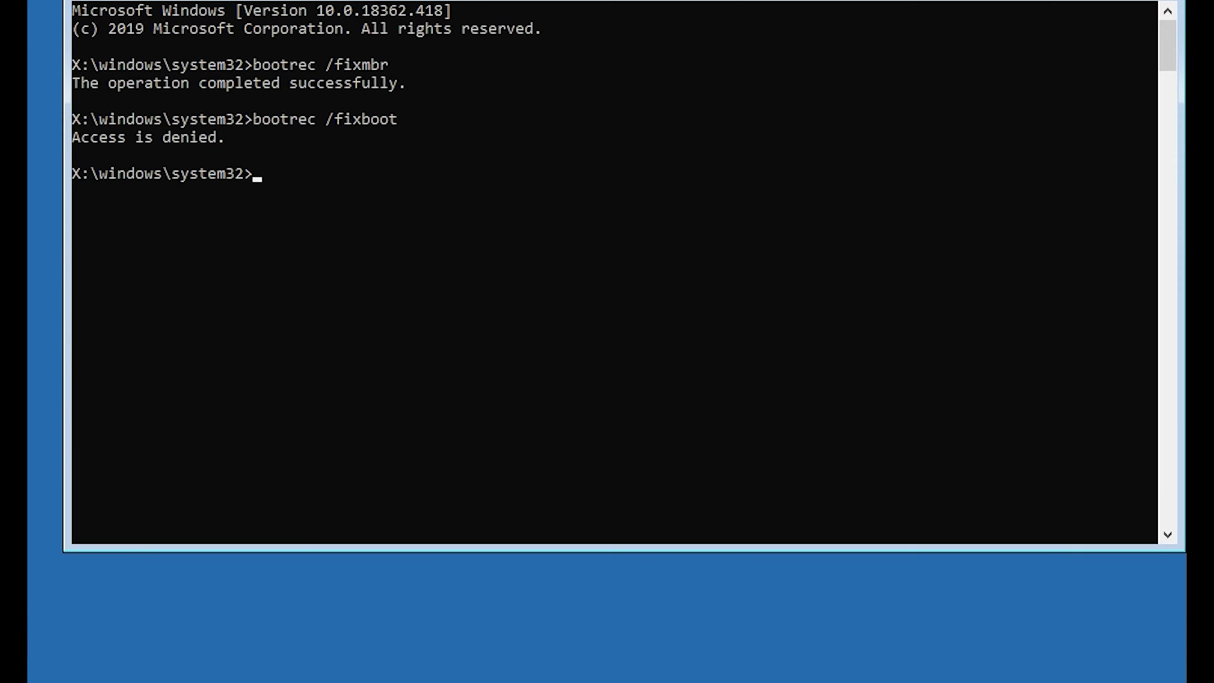
# Update the boot code on the system partition by running bootsect /nt60 sys
pyautogui.write('boo')
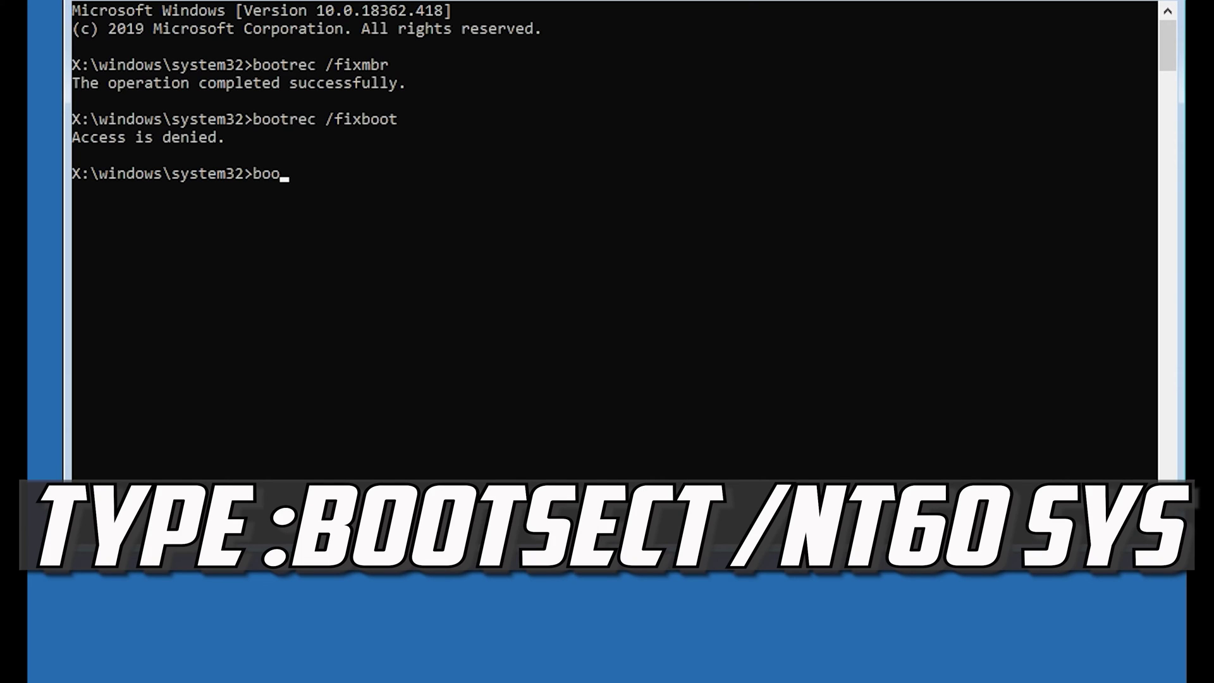
pyautogui.write('tsect')
pyautogui.write(' /nt60')
pyautogui.write(' sys')
pyautogui.press('Return')
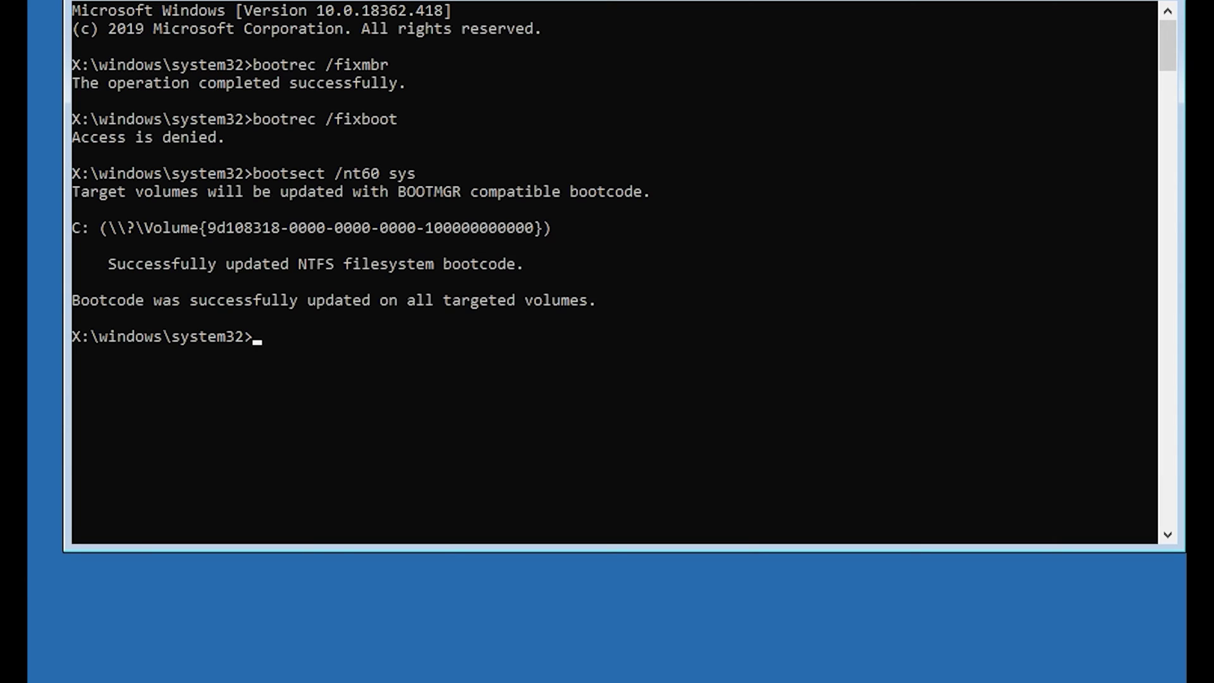
# Run bootrec /fixboot again to write the boot sector
pyautogui.write('boot')
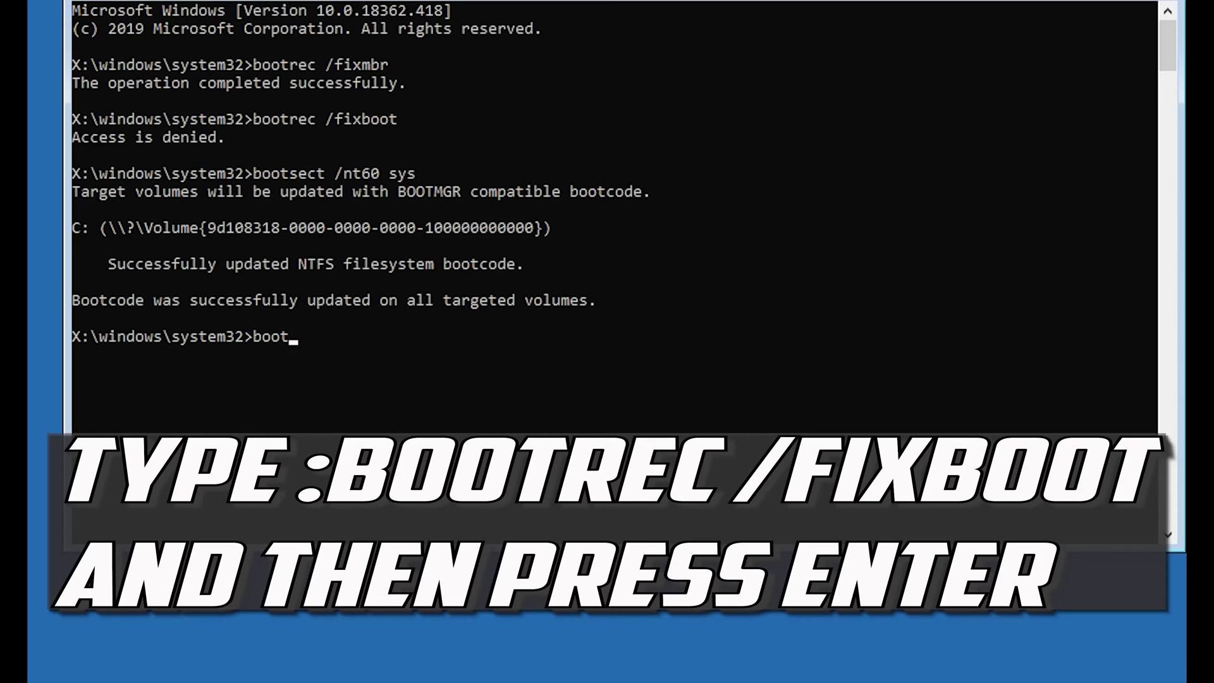
pyautogui.write('rec /fixboot')
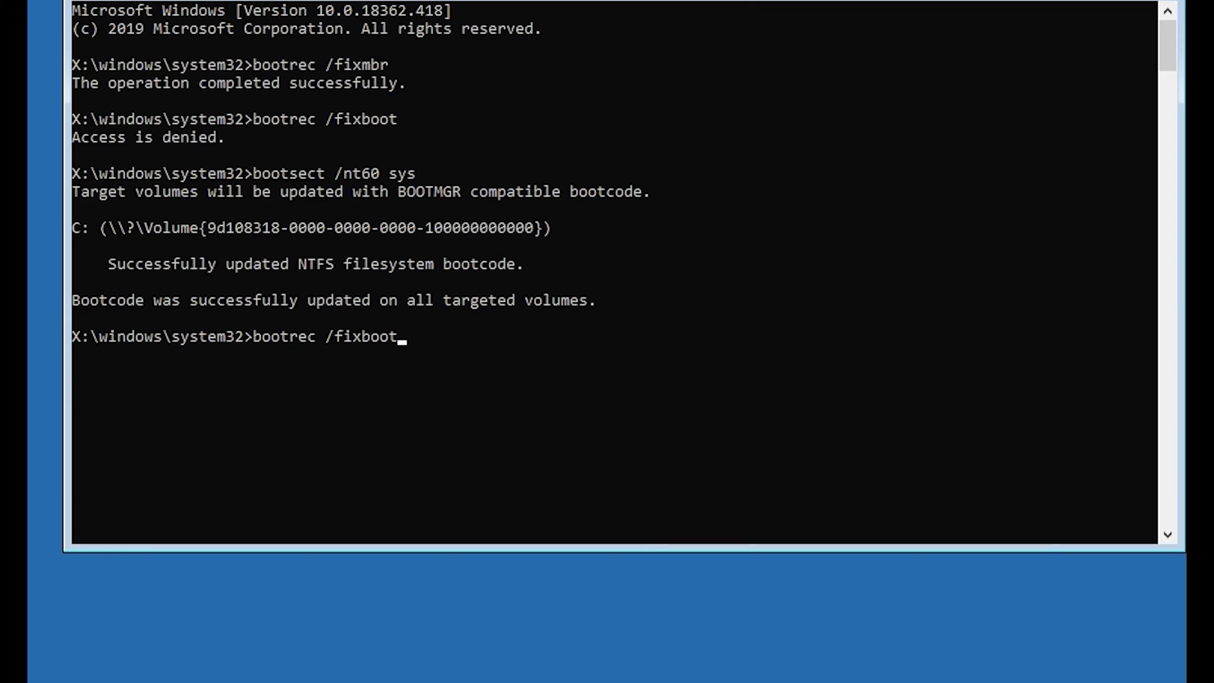
pyautogui.press('Return')
# Back up the boot configuration data by running bcdedit /export c:\bcdbackup
pyautogui.write('b')
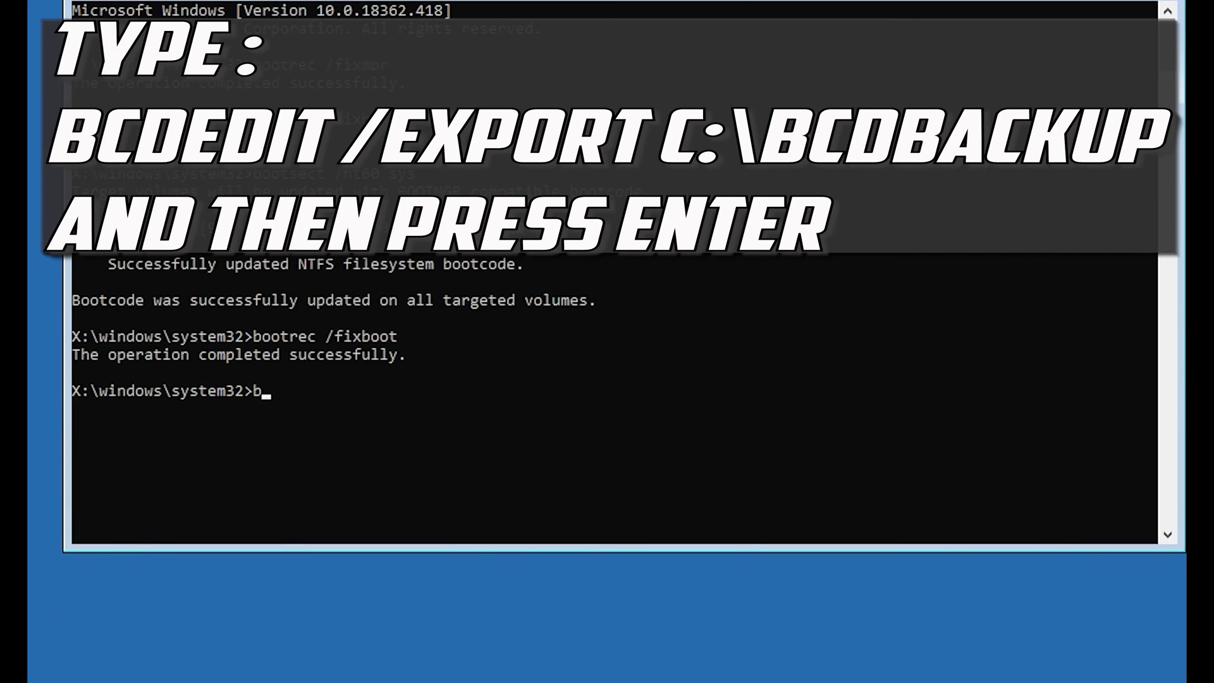
pyautogui.write('cdedit /export')
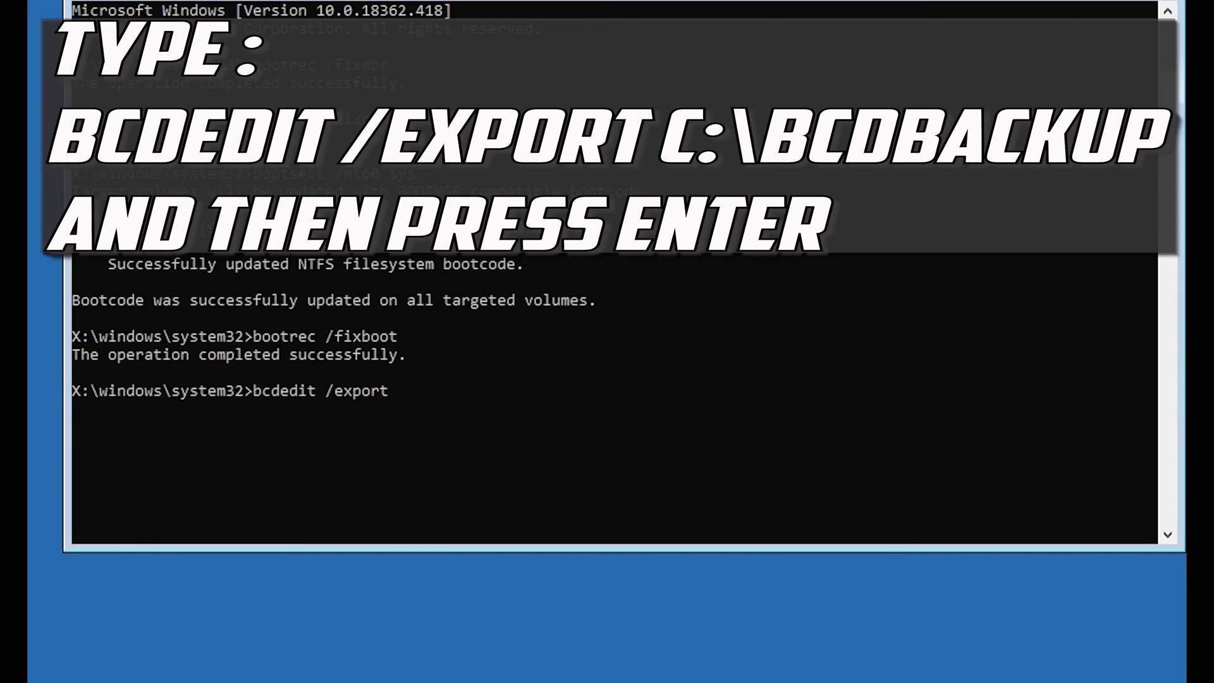
pyautogui.write(' c:\\bcdbackup')
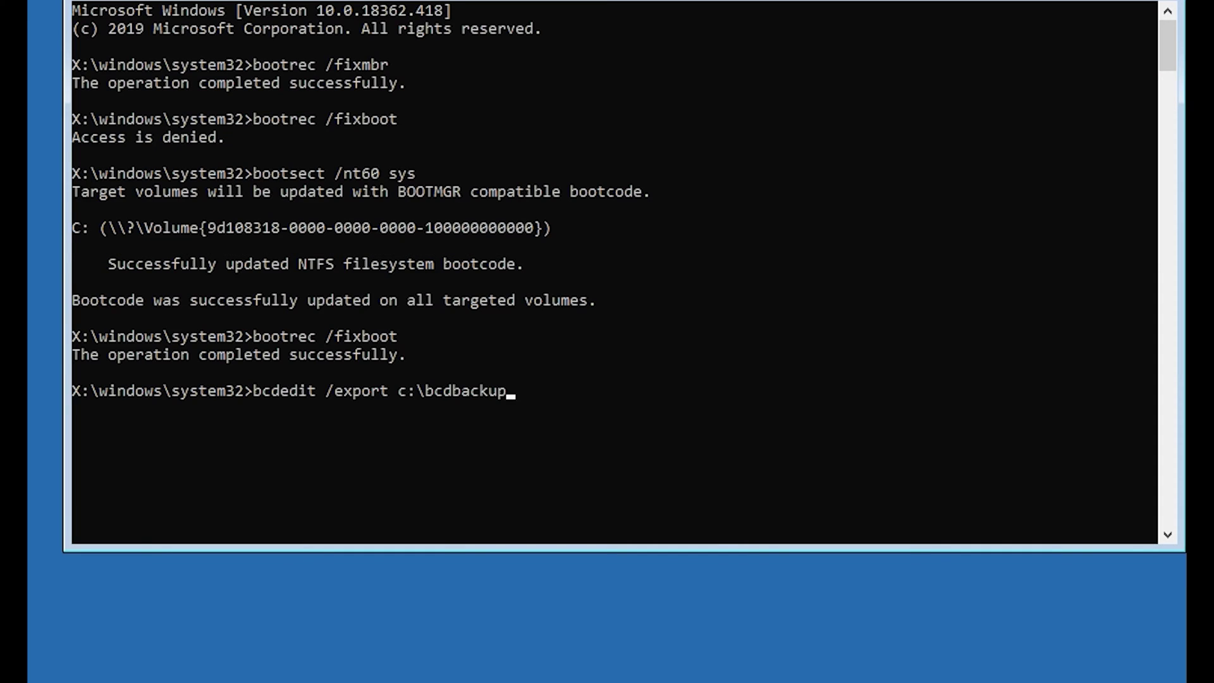
pyautogui.press('Return')
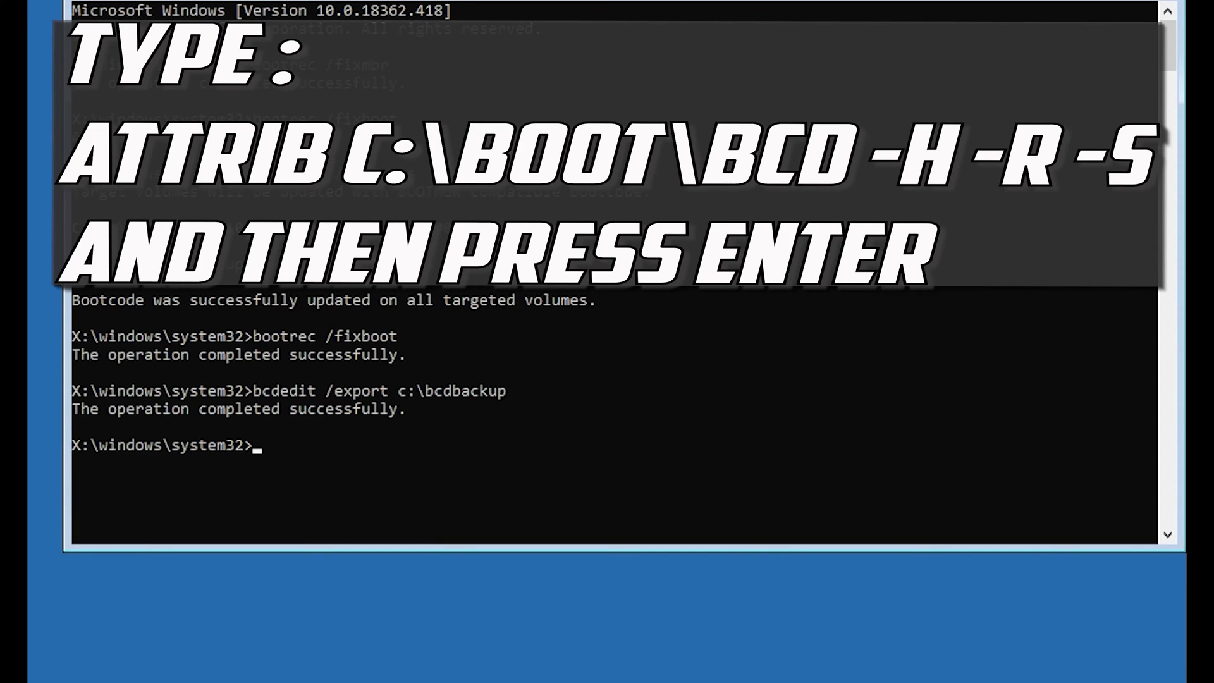
# Clear the BCD file's attributes with attrib c:\boot\bcd -h -r -s and rename the file with ren c:\boot\bcd bcd.old
pyautogui.write('attrib c:\\boot\\bcd')
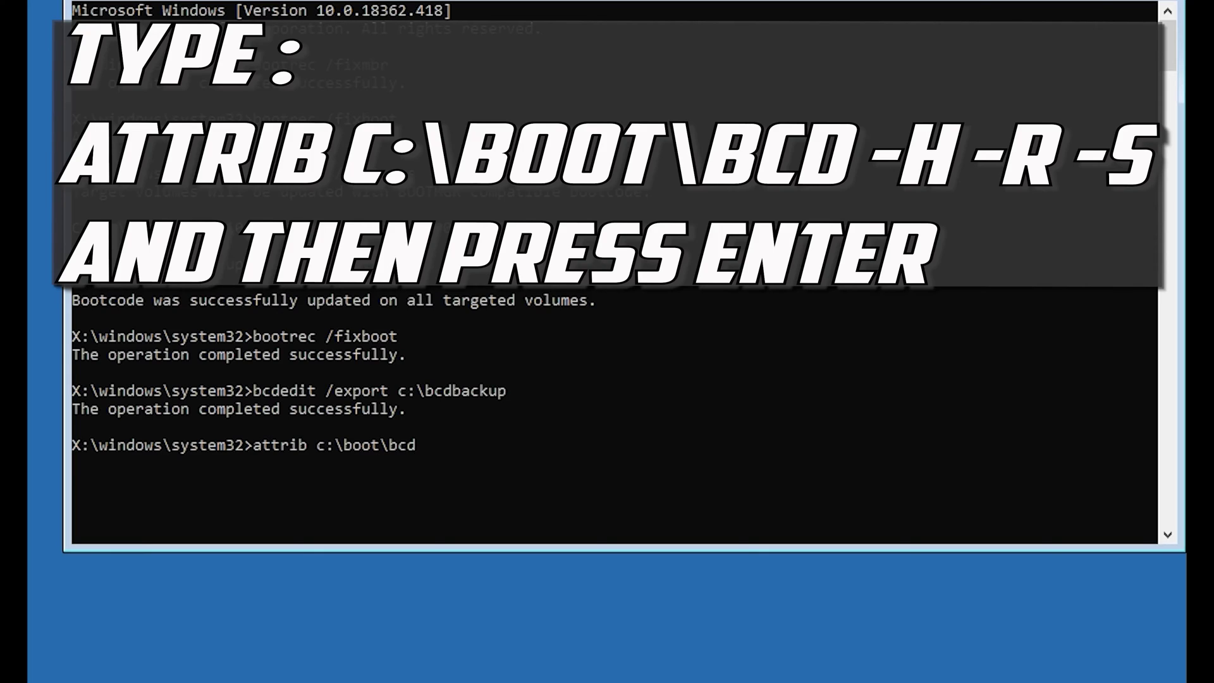
pyautogui.write(' -h -r -s')
pyautogui.press('Return')
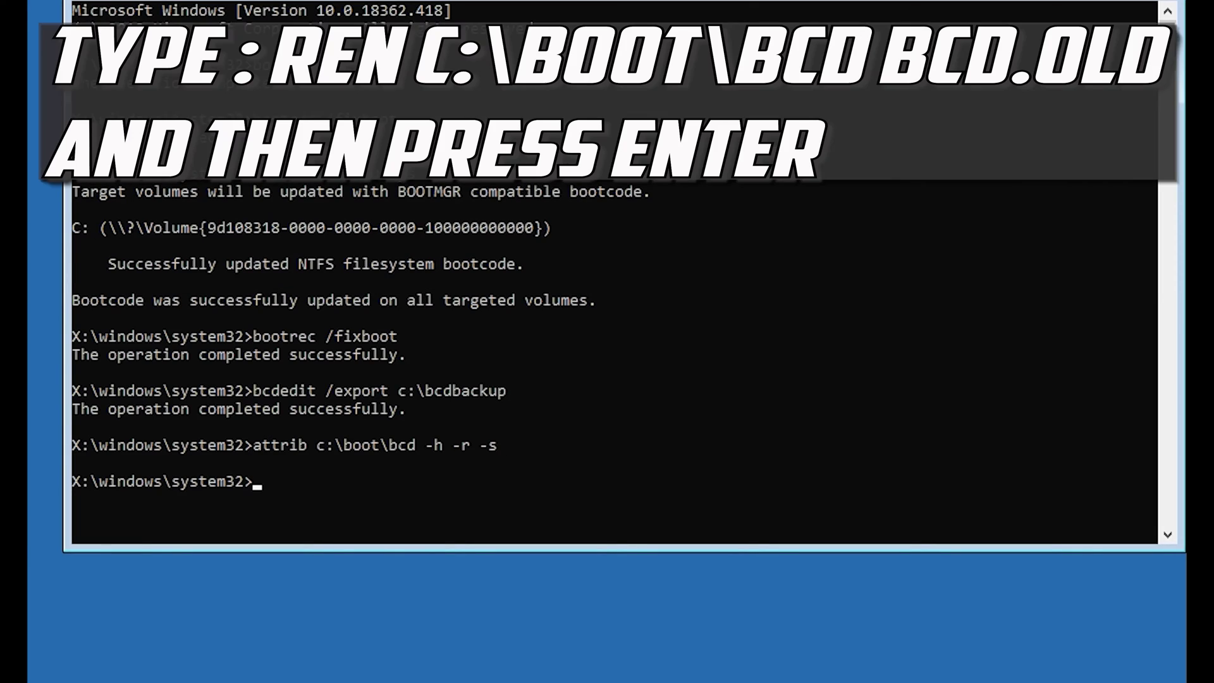
pyautogui.write('ren c:\\boot\\bcd')
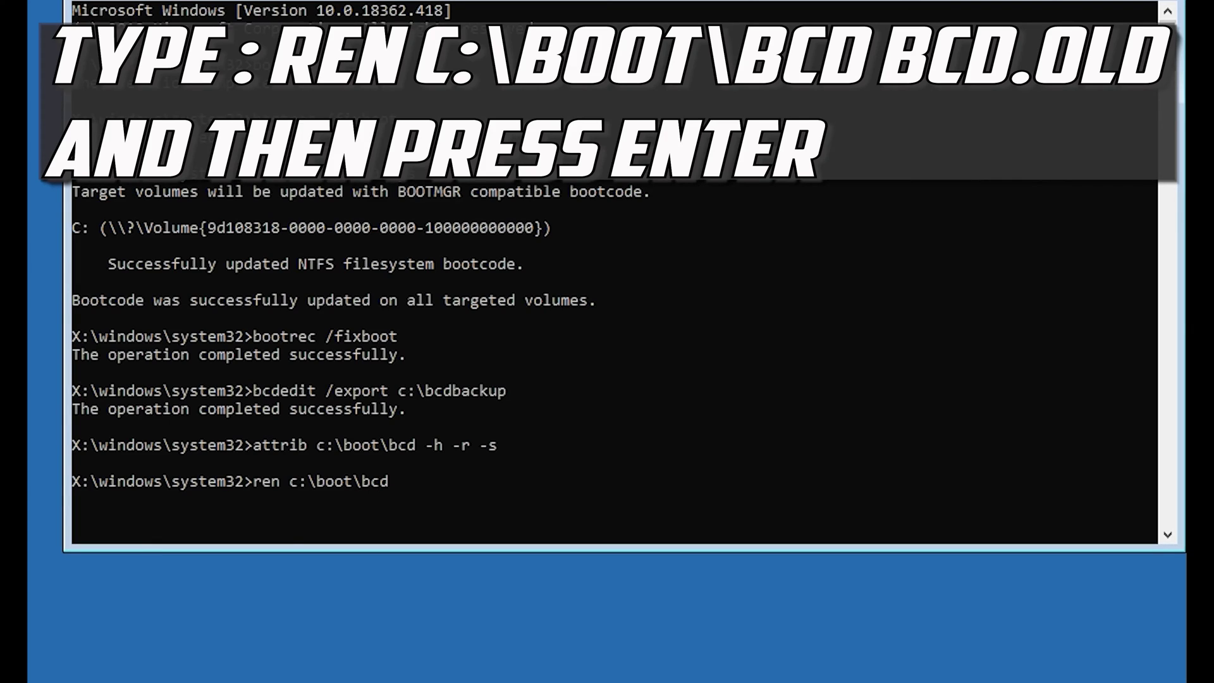
pyautogui.write(' bcd.old')
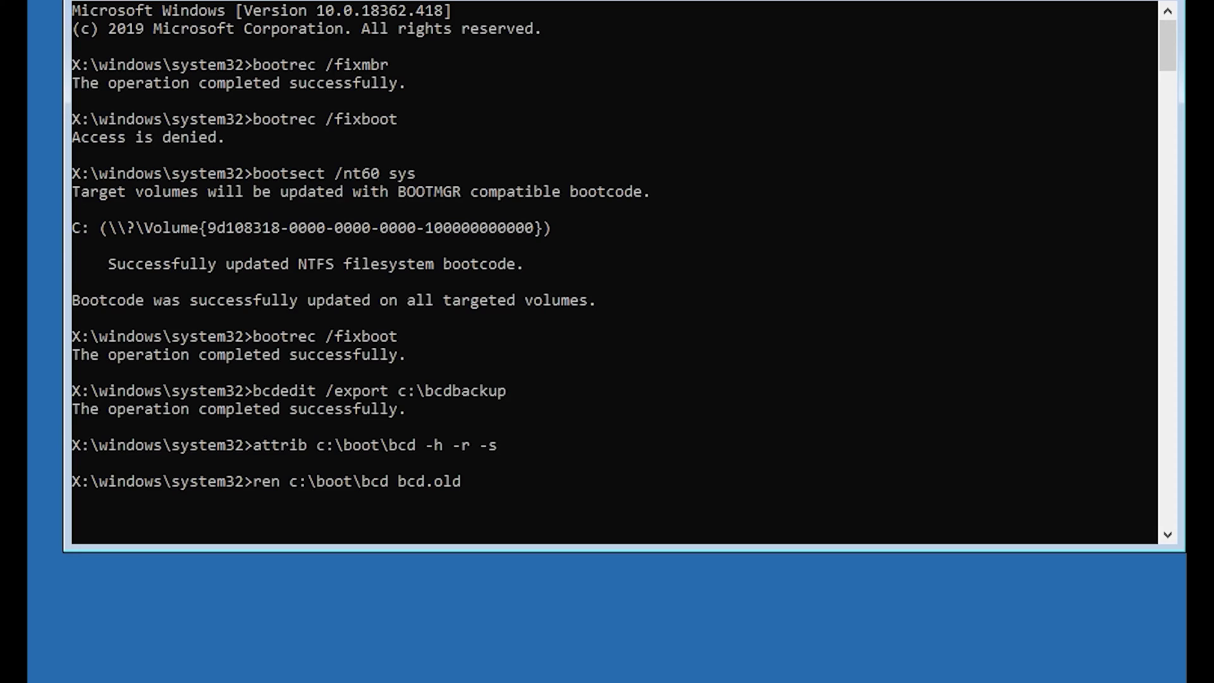
pyautogui.press('Return')
# Rebuild the boot configuration with bootrec /rebuildbcd and answer y to add the found Windows installation to the boot list
pyautogui.write('b')
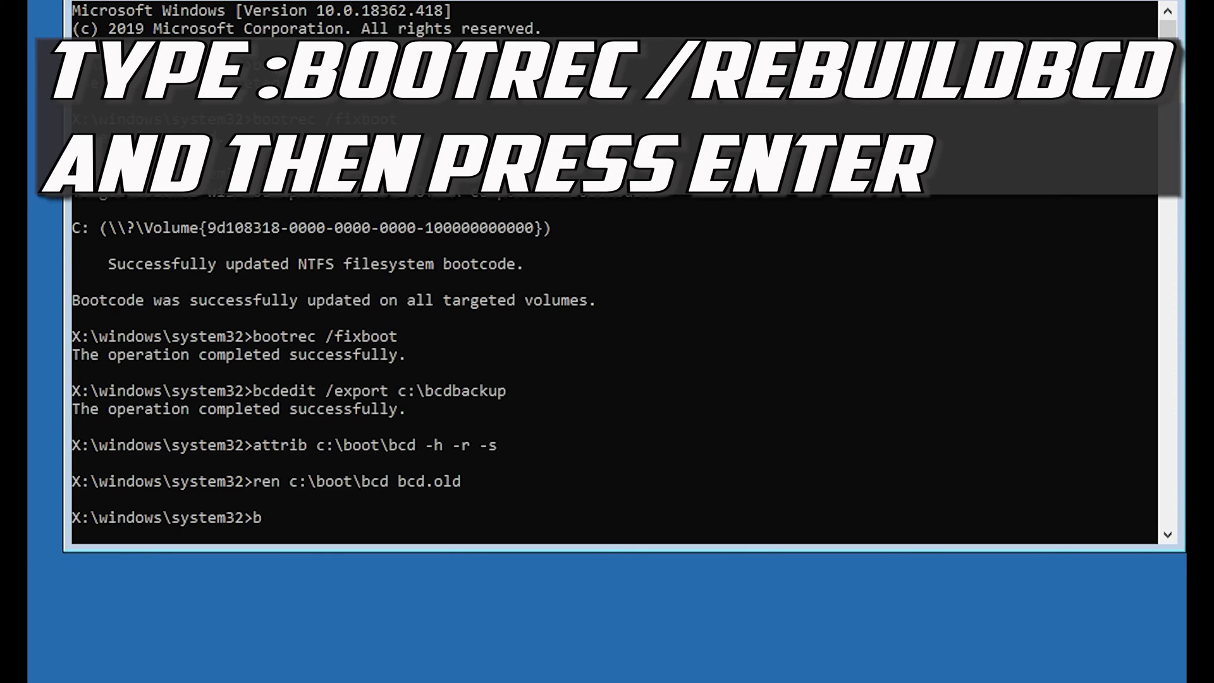
pyautogui.write('ootrec /rebuildbcd')
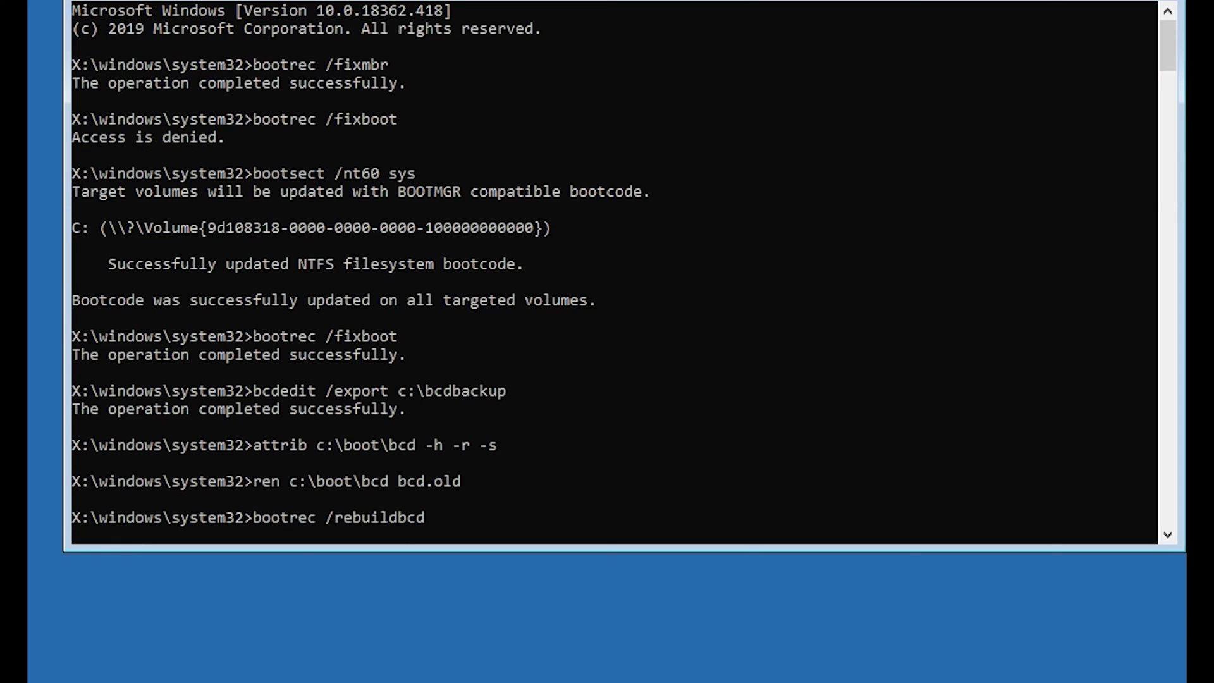
pyautogui.press('Return')
pyautogui.write('y')
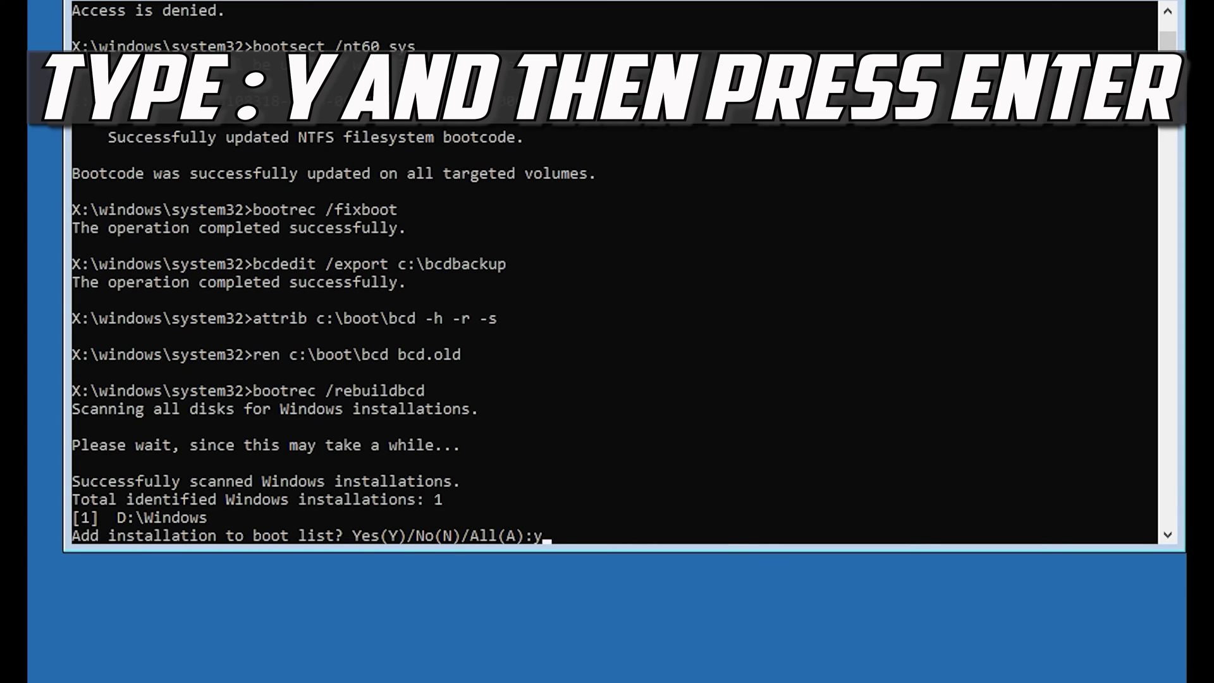
pyautogui.press('Return')
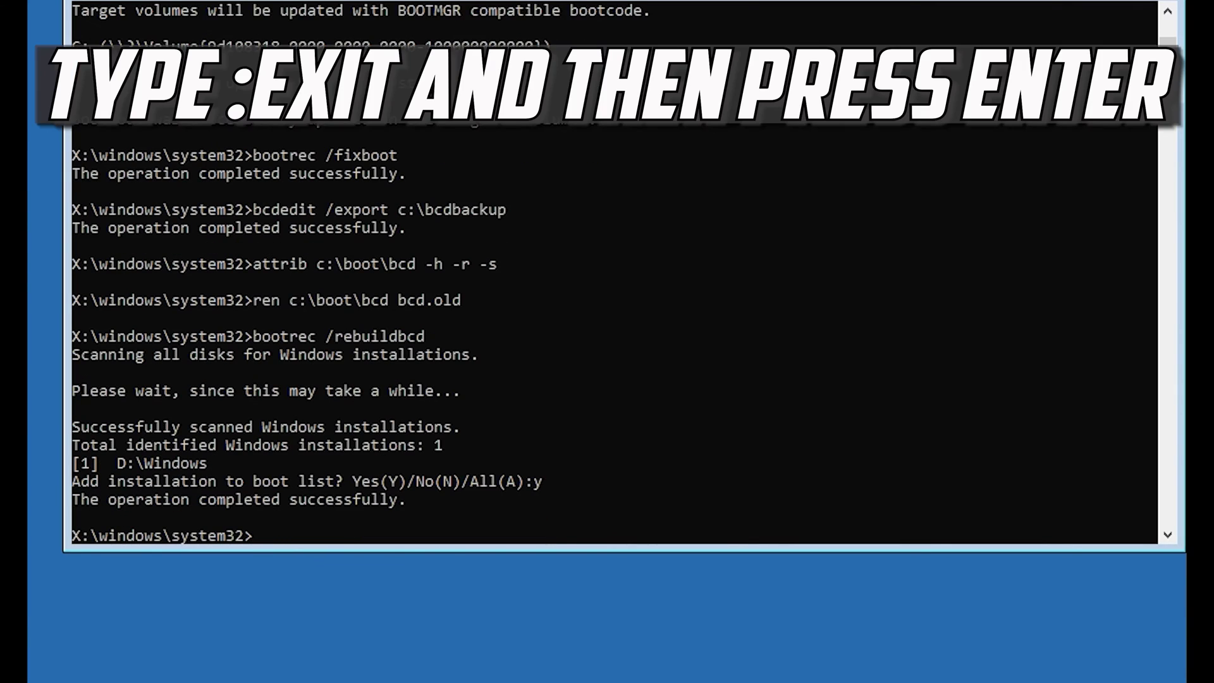
# Close the command line with exit and continue to Windows 10 Pro
pyautogui.write('exit')
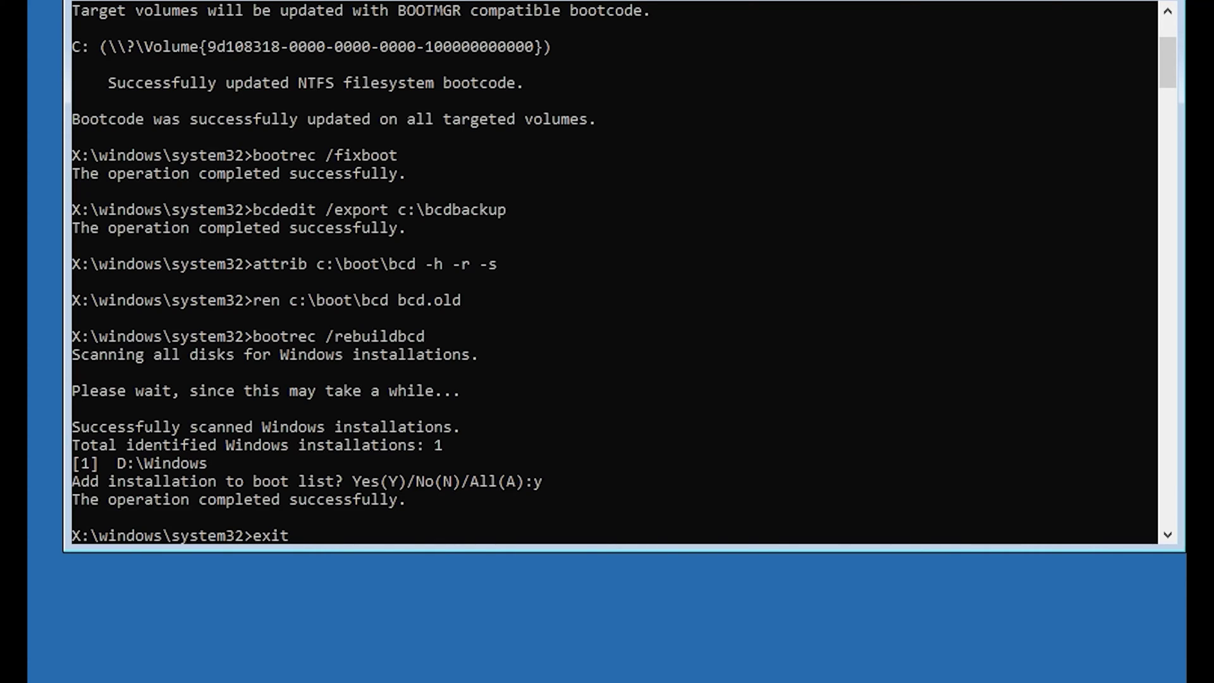
pyautogui.press('Return')
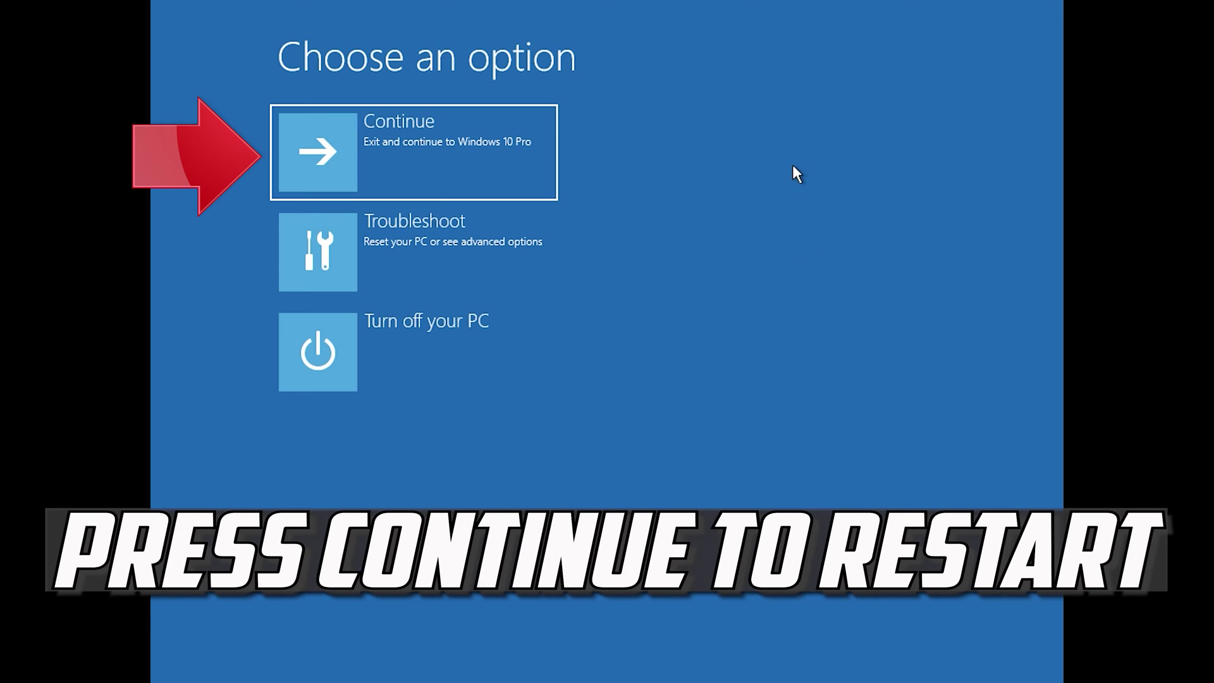
pyautogui.click(473, 129)
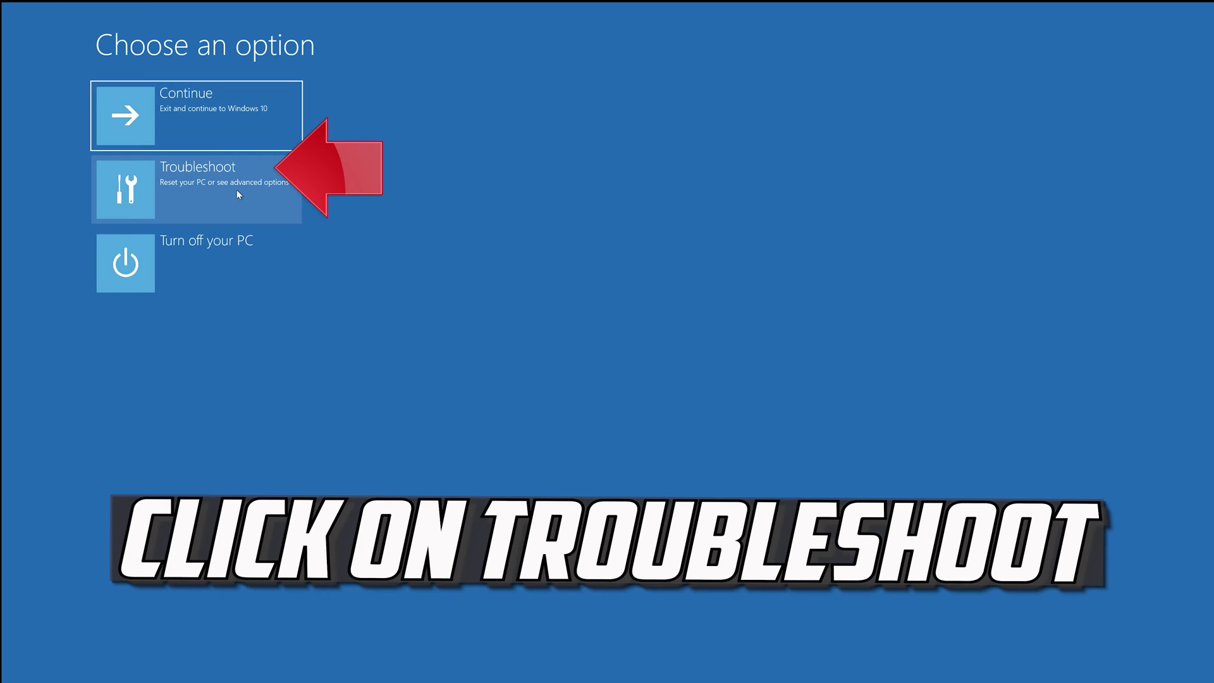
# Open System Restore from the advanced troubleshooting options
pyautogui.click(202, 202)
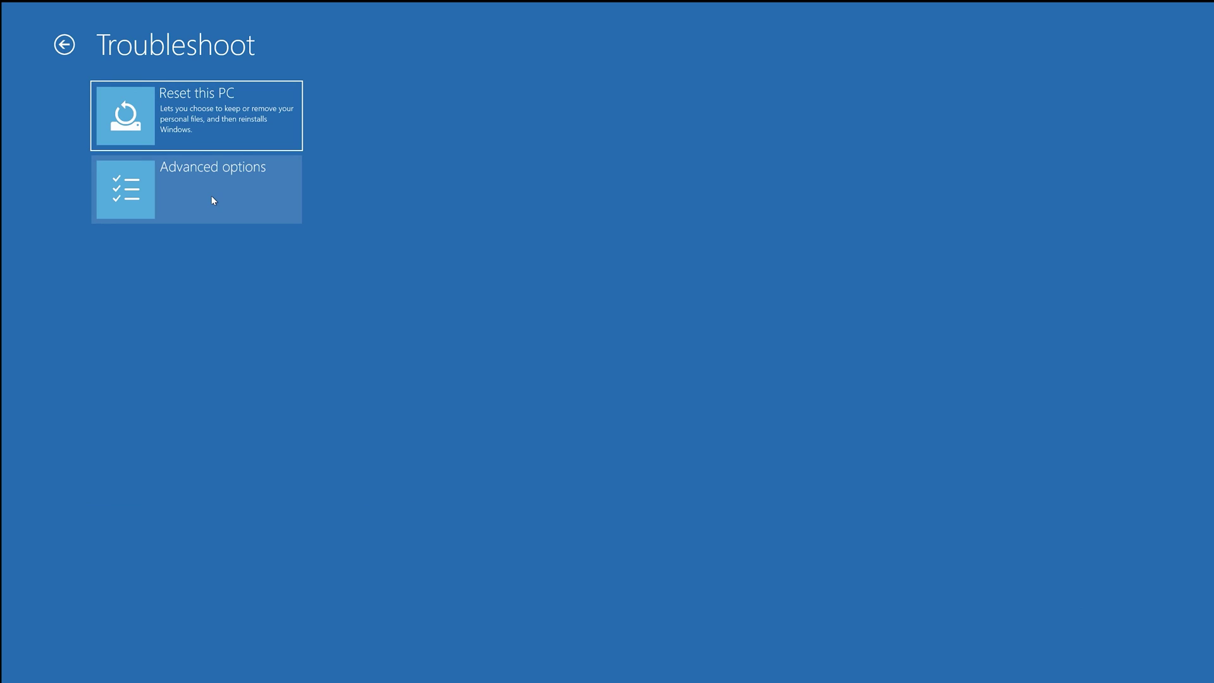
pyautogui.click(212, 200)
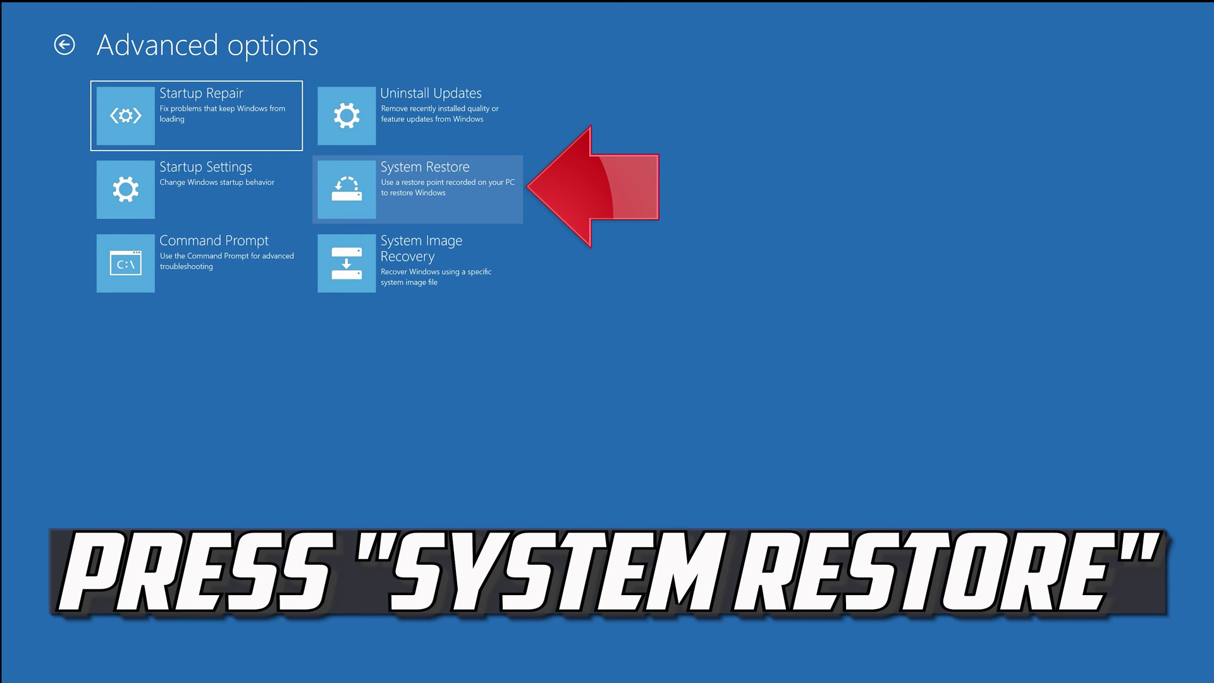
pyautogui.click(442, 203)
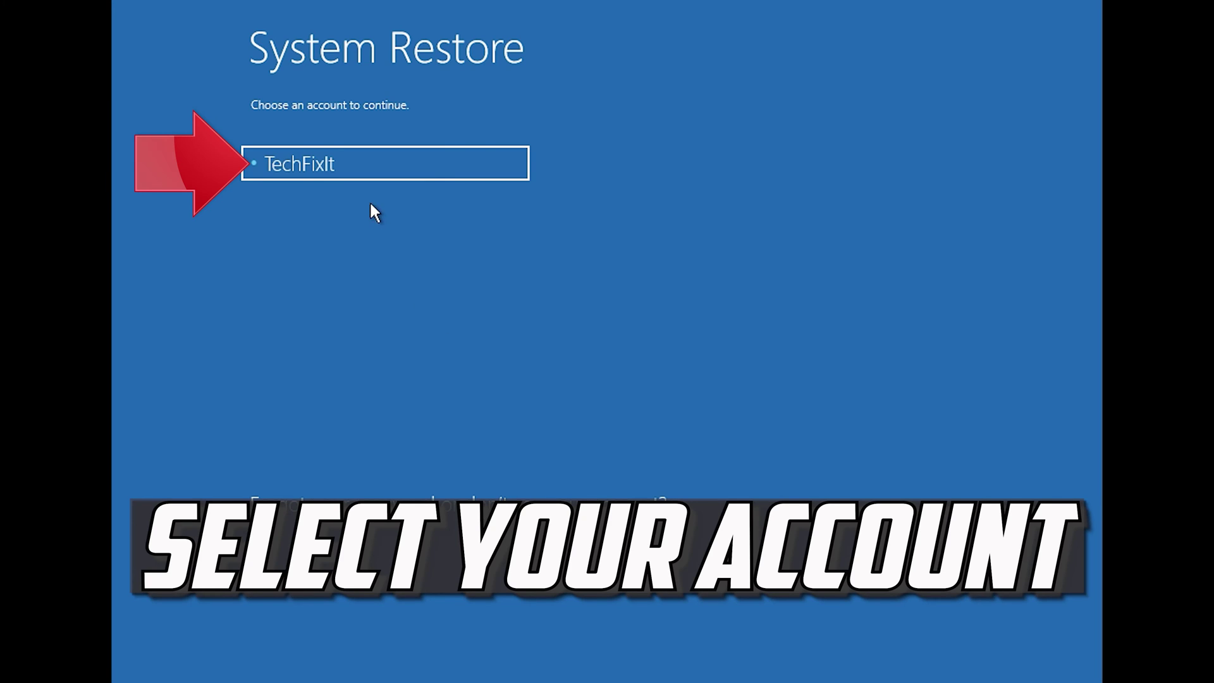
# Choose the user account for System Restore, continue with the password left blank, and proceed to the restore point list
pyautogui.click(400, 163)
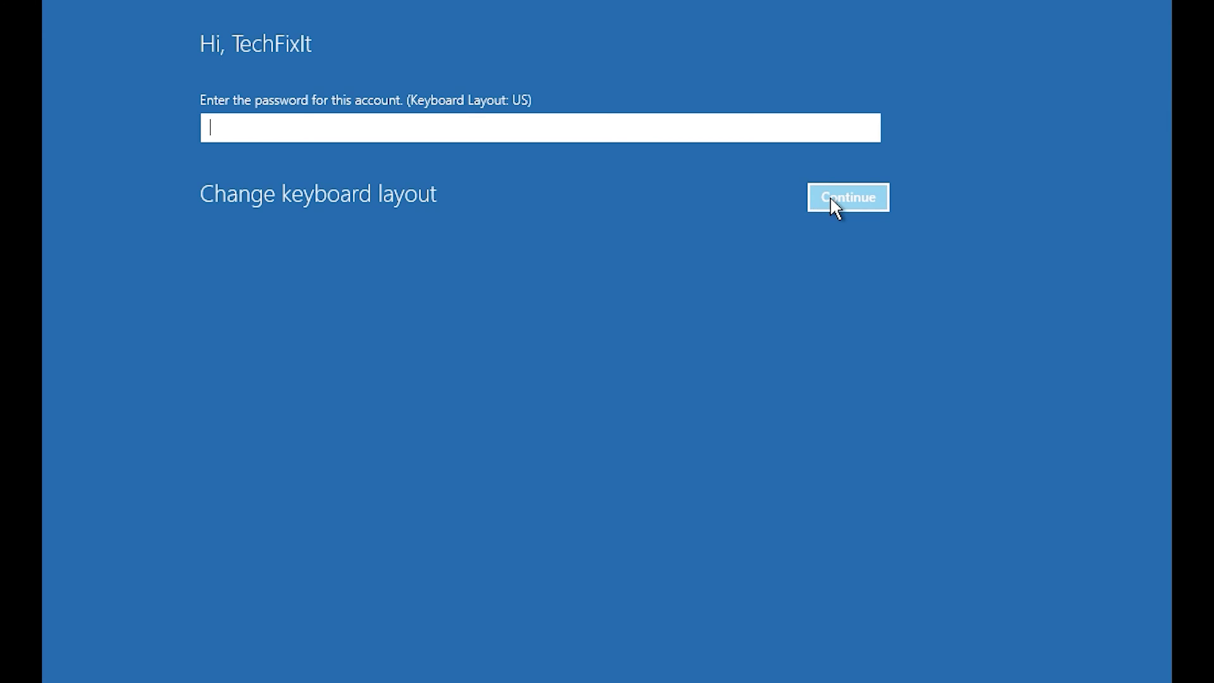
pyautogui.click(830, 196)
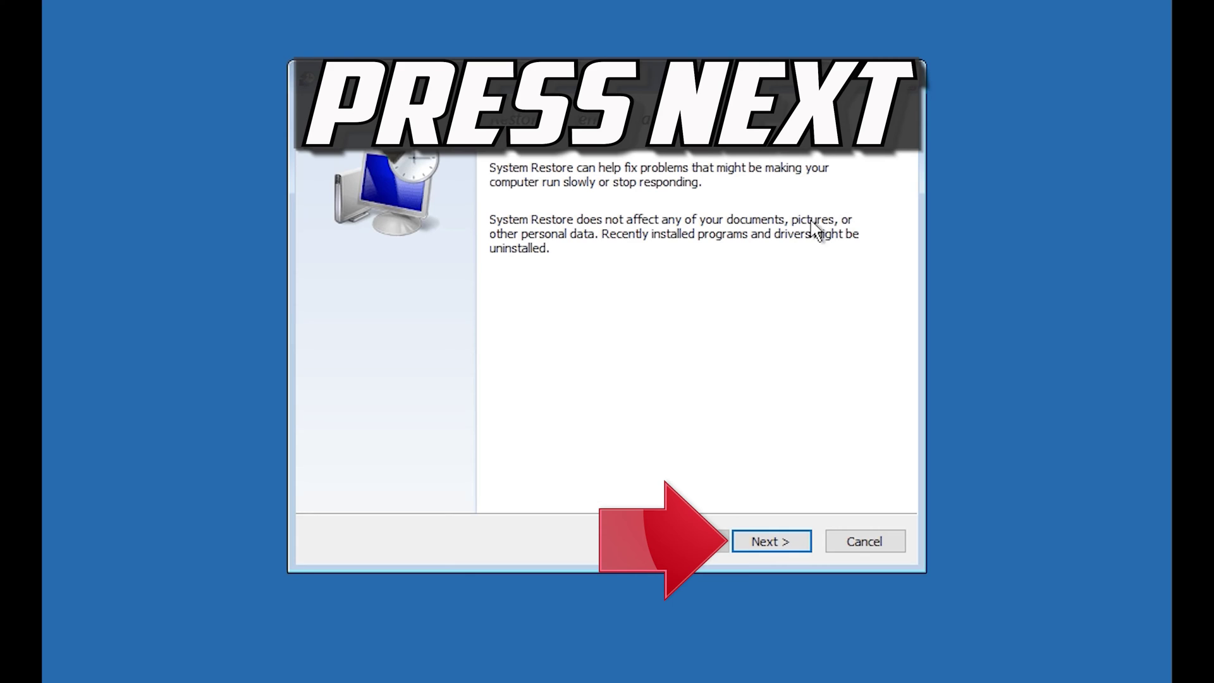
pyautogui.click(772, 541)
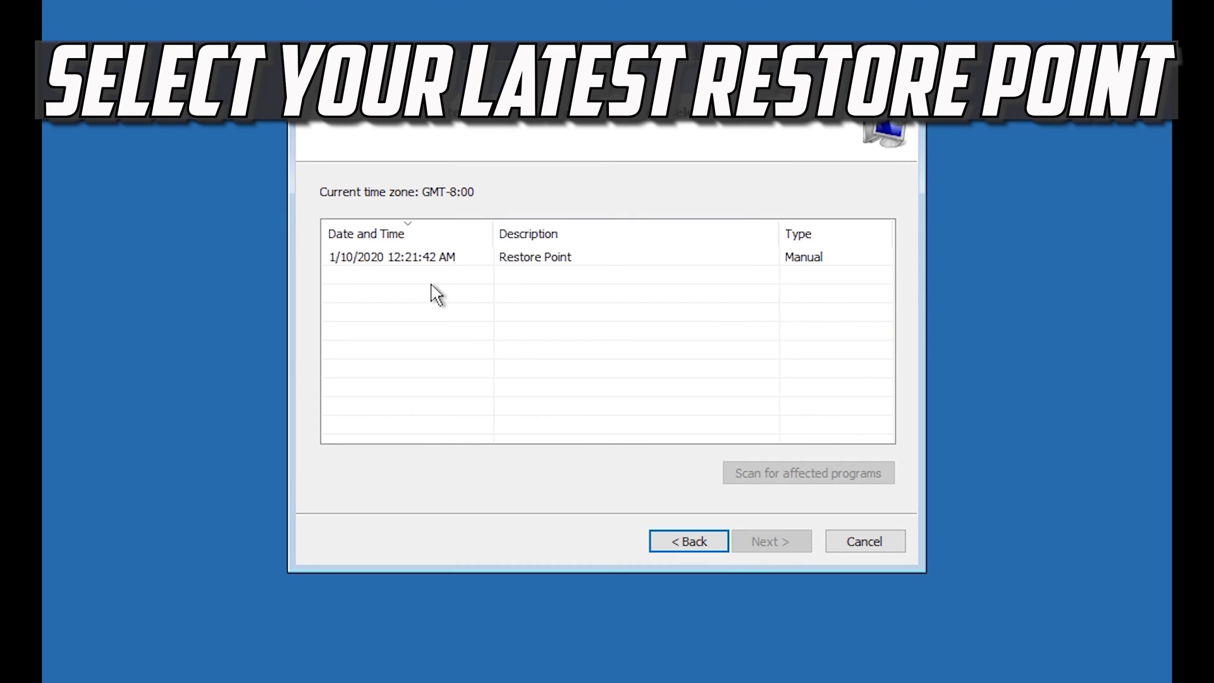
# Restore the system to the manual restore point of 1/10/2020 12:21:42 AM and confirm starting the uninterruptible restore
pyautogui.click(392, 258)
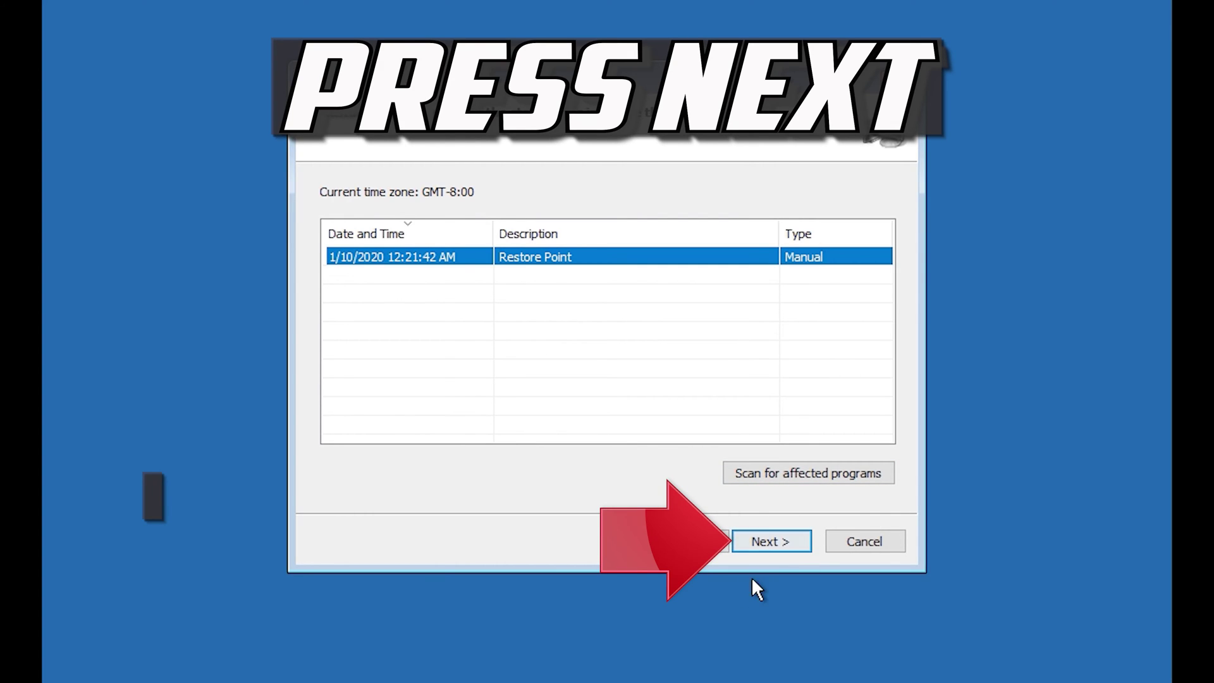
pyautogui.click(779, 552)
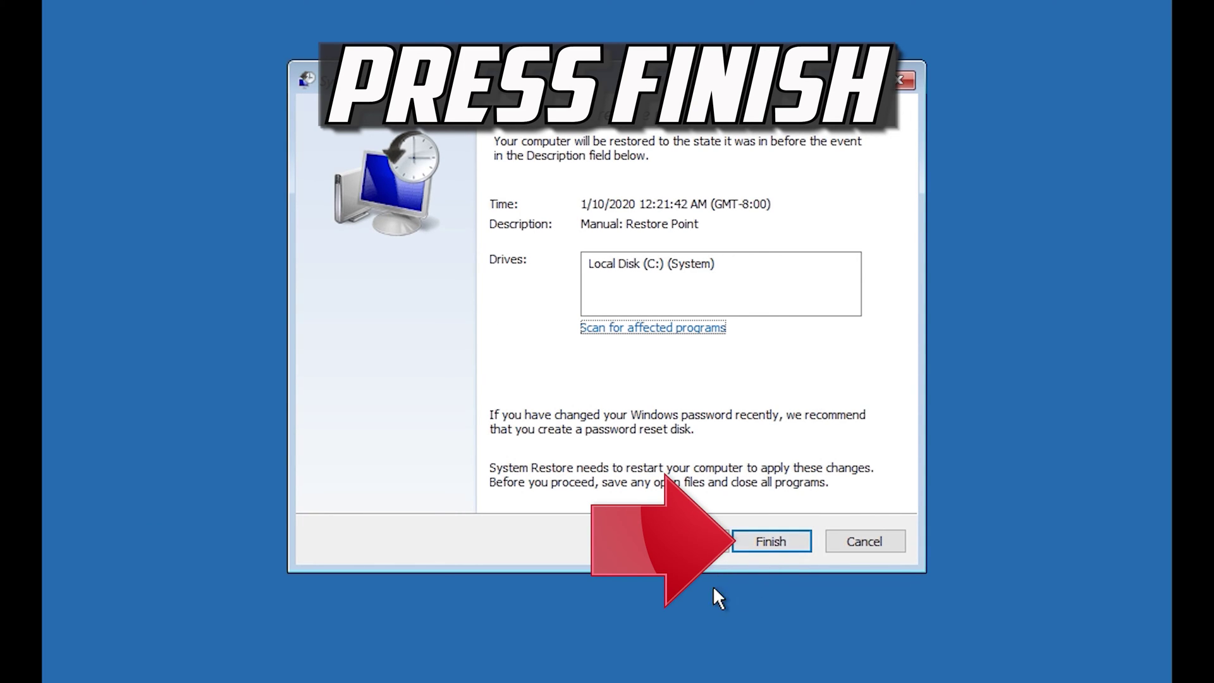
pyautogui.click(770, 545)
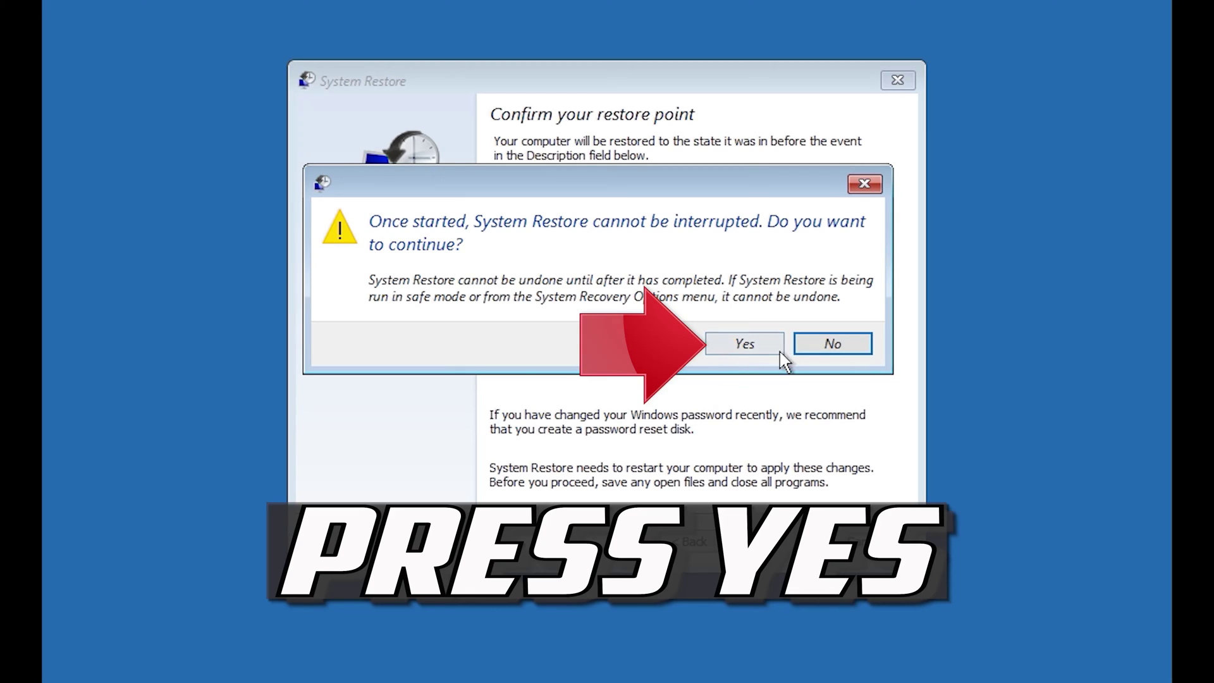
pyautogui.click(745, 344)
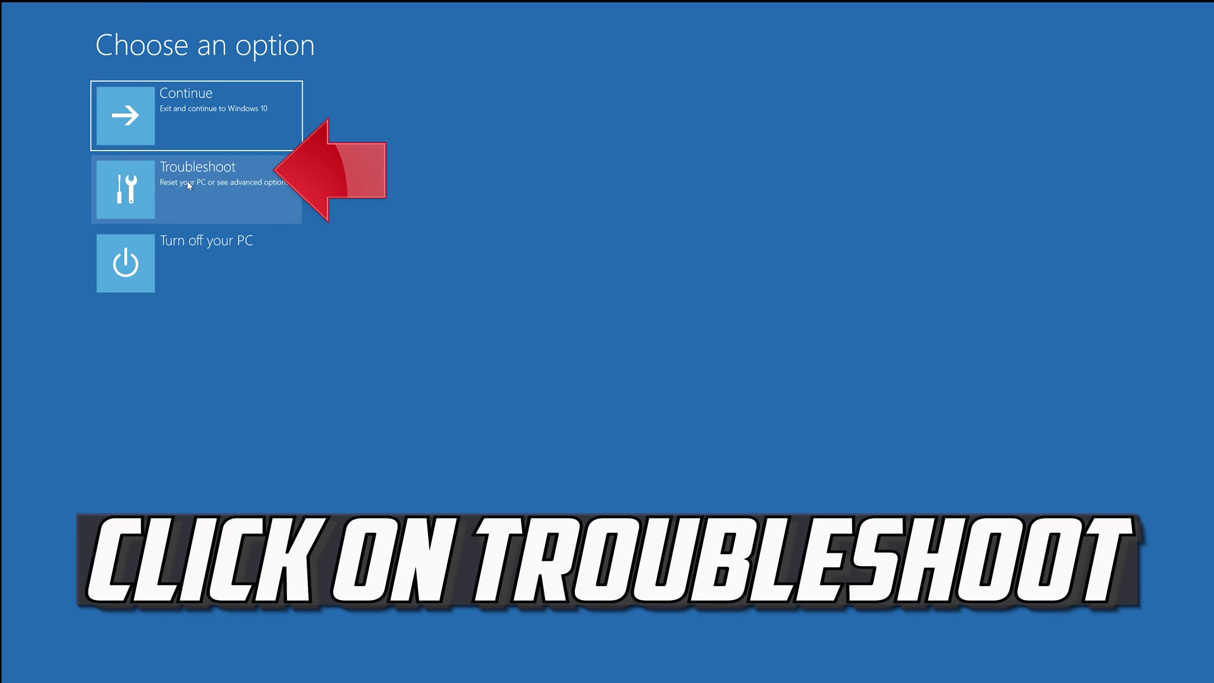
# Open Reset this PC from the troubleshooting options and choose to keep personal files
pyautogui.click(223, 190)
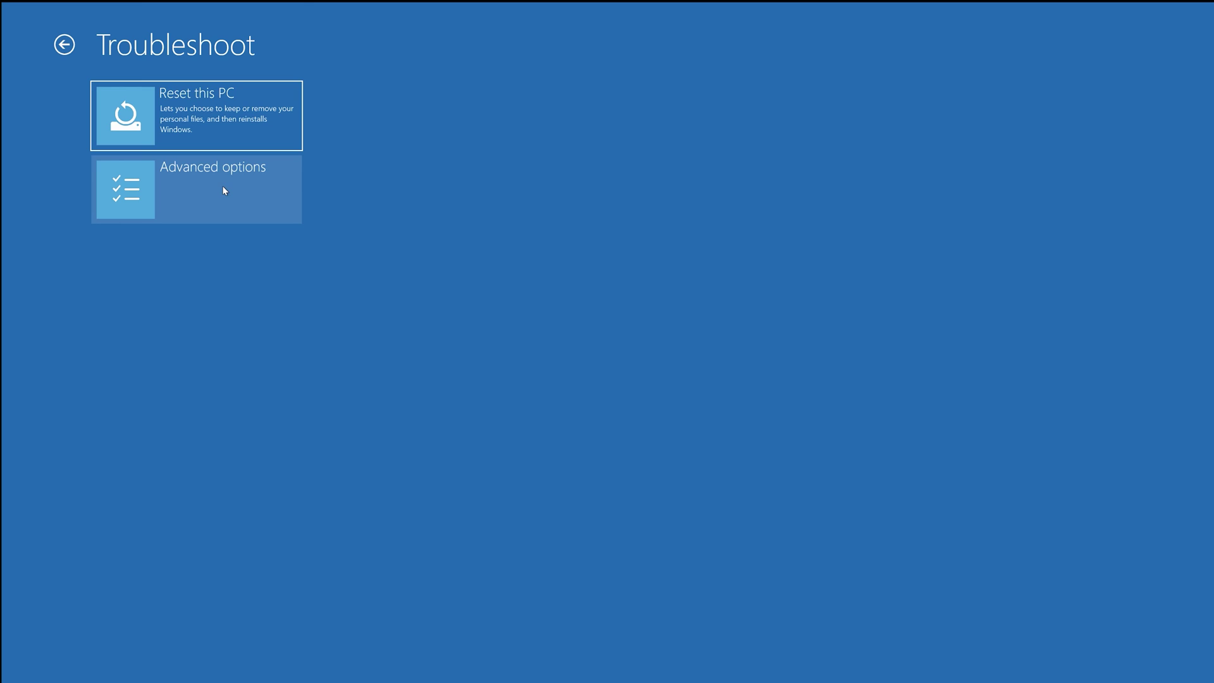
pyautogui.click(229, 116)
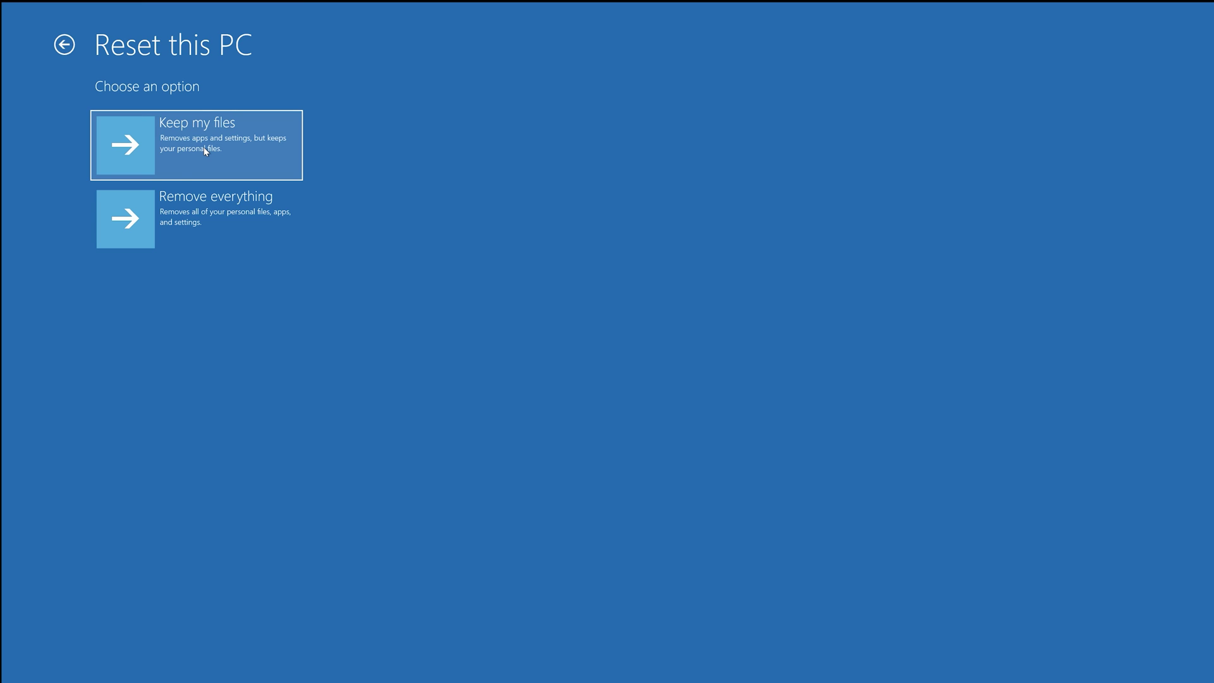
pyautogui.click(204, 147)
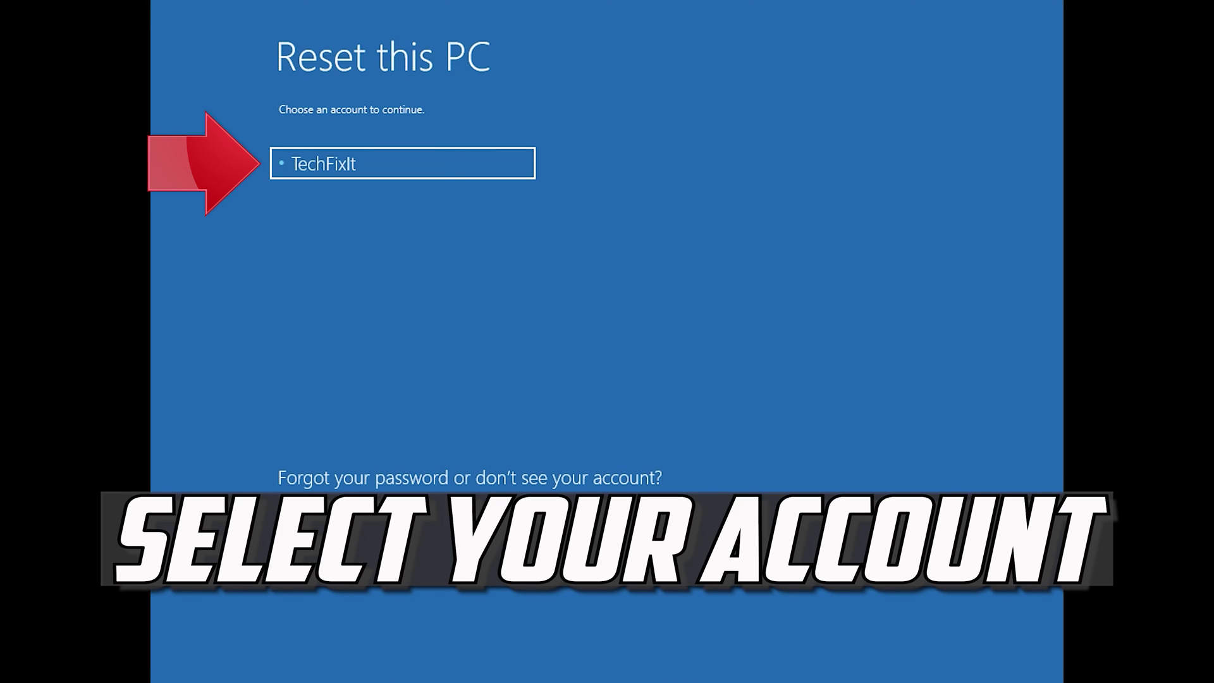
# Choose the user account for the reset, continue with the password left blank, and start resetting the PC
pyautogui.click(454, 158)
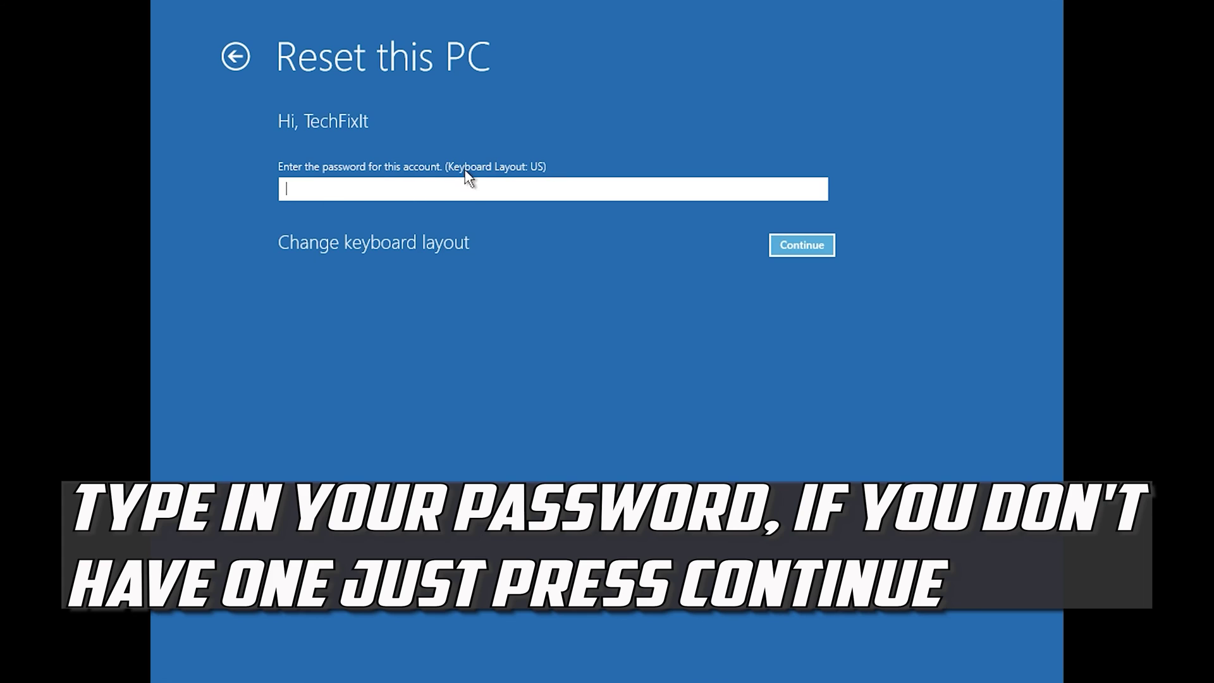
pyautogui.click(791, 252)
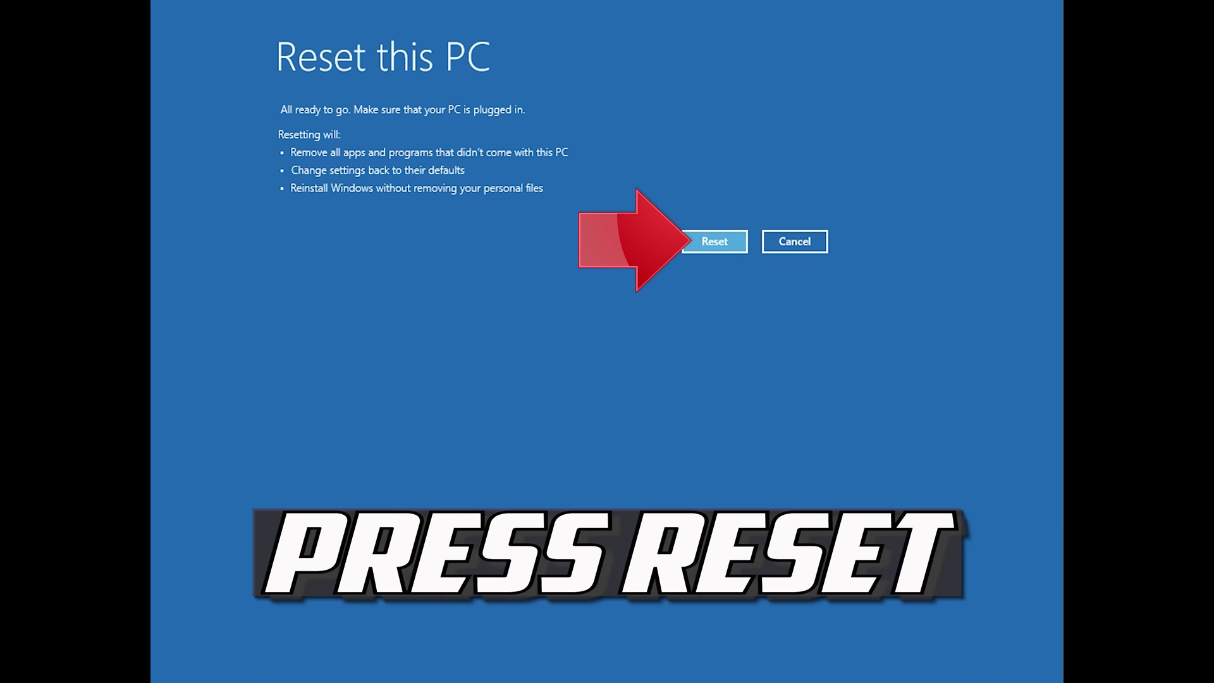
pyautogui.click(721, 245)
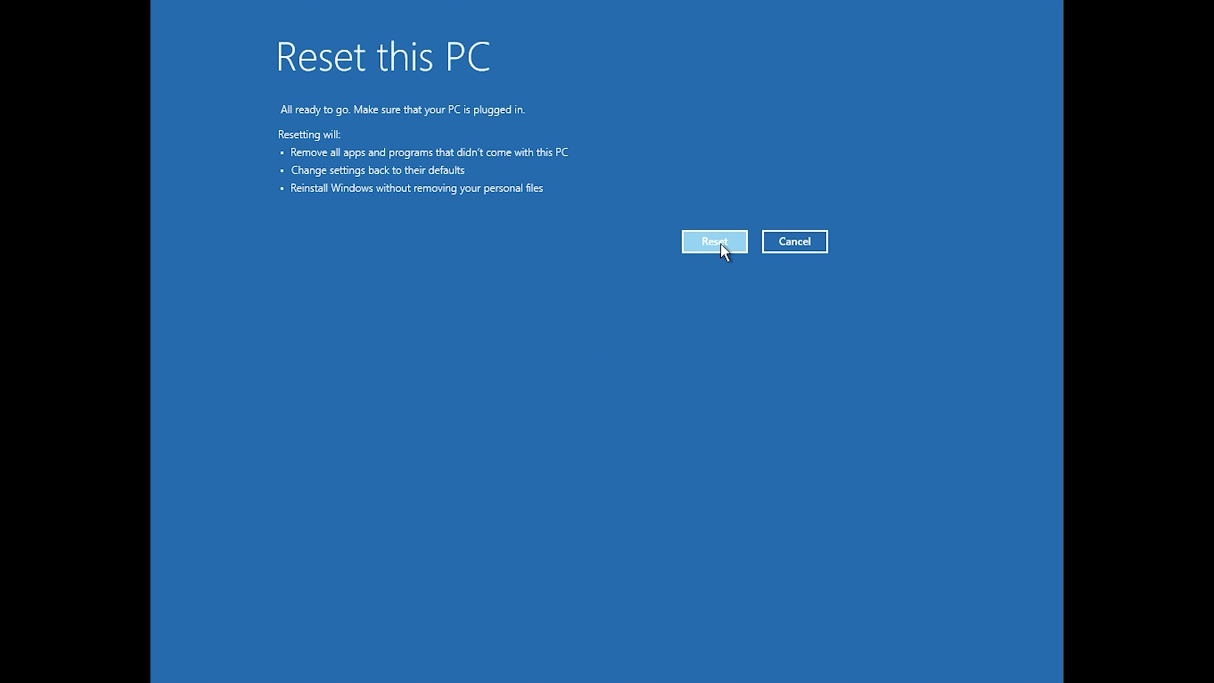